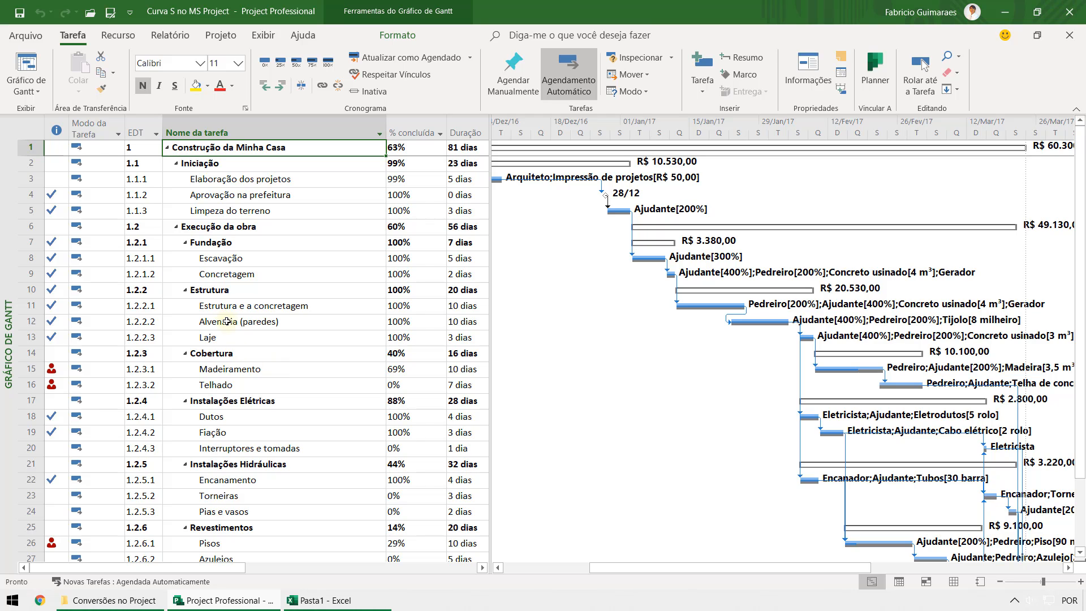
Show the project in the Planilha de Tarefas view and fit the Nome da tarefa and Nomes dos recursos columns to their contents.
left_click(33, 88)
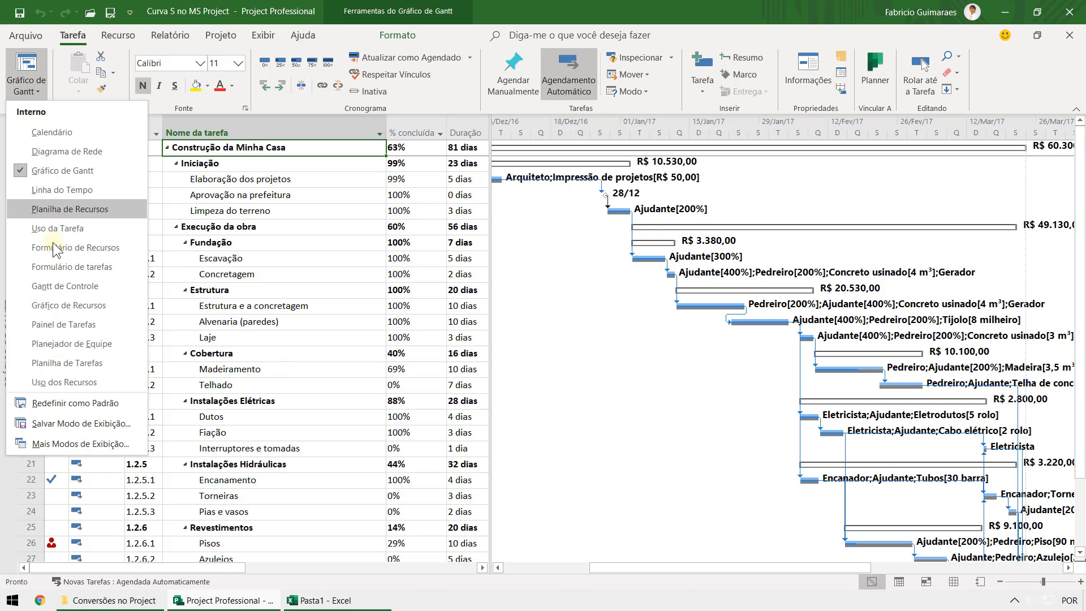
left_click(57, 361)
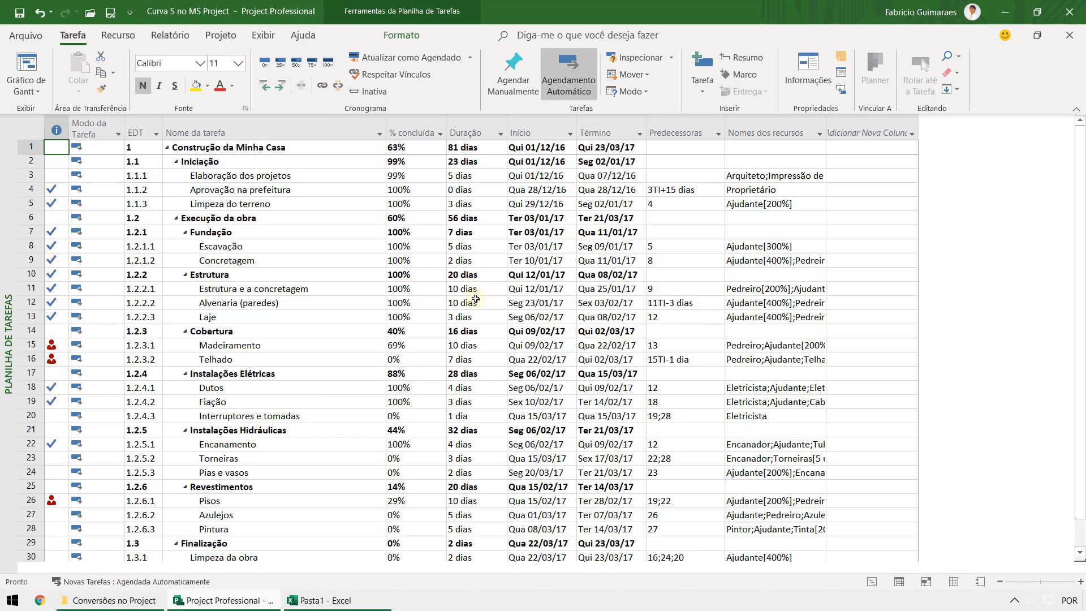
double_click(386, 127)
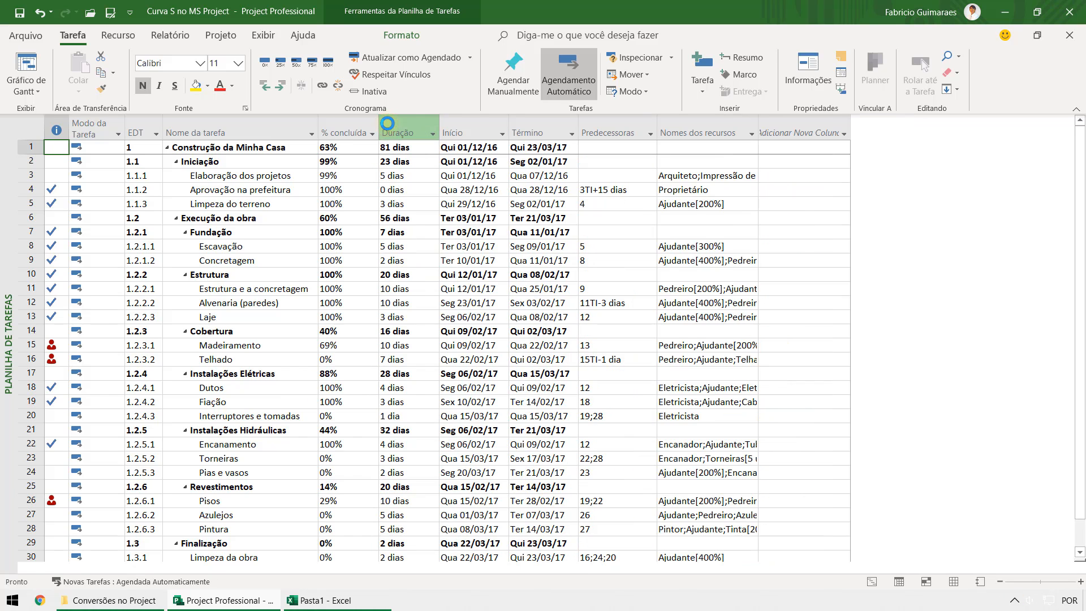
double_click(759, 126)
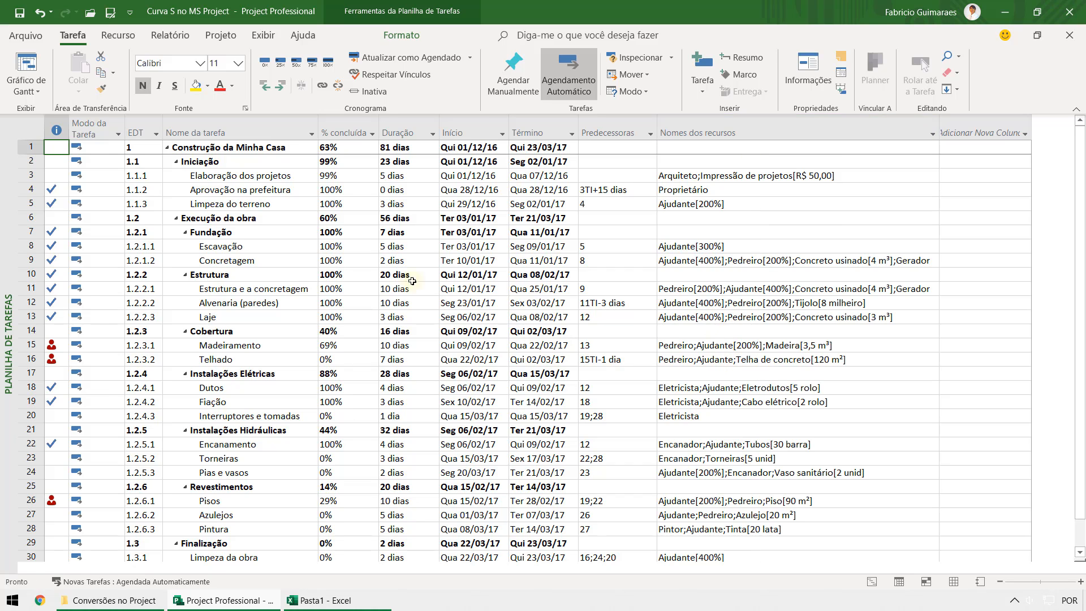
Insert a Custo column before the % concluída column in the task sheet.
left_click(343, 128)
right_click(344, 128)
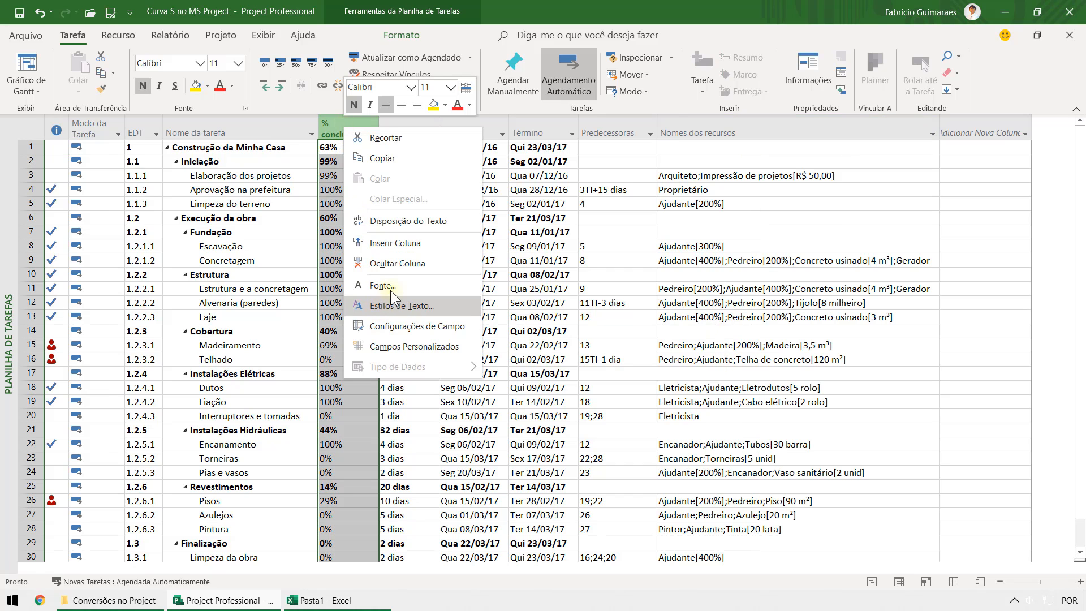
left_click(406, 248)
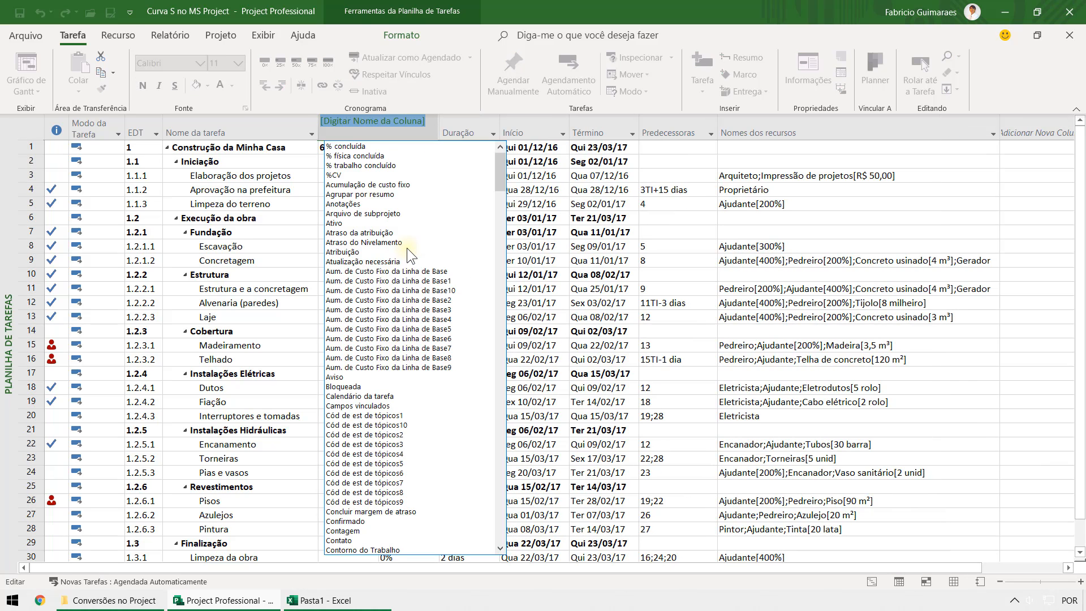
type("custo")
key("Return")
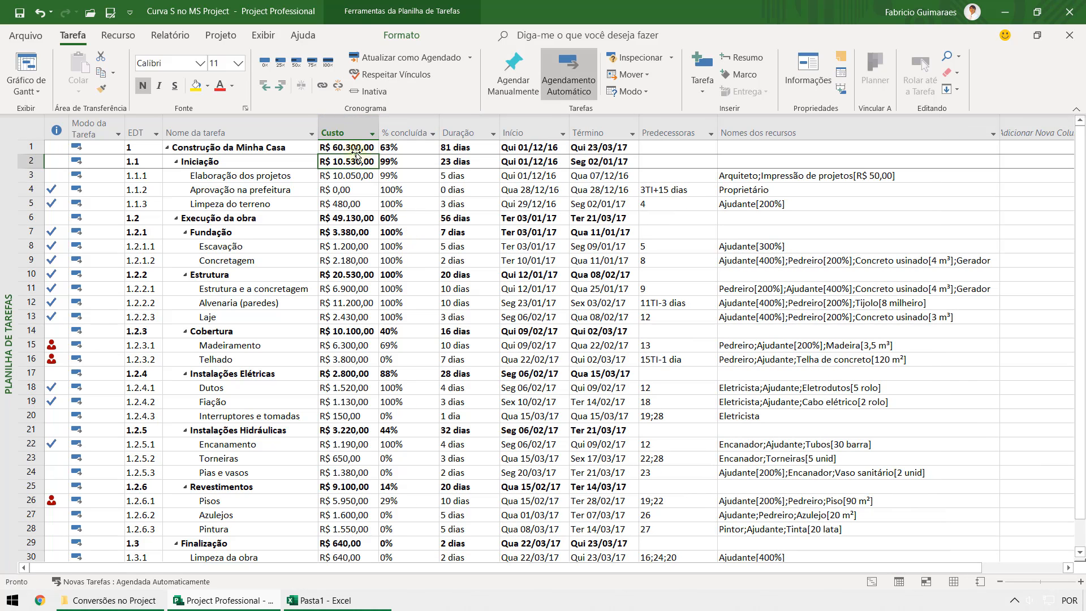
Move the Modo da Tarefa column ahead of the indicators column and copy all task rows from the indicators through Nomes dos recursos.
left_click(90, 124)
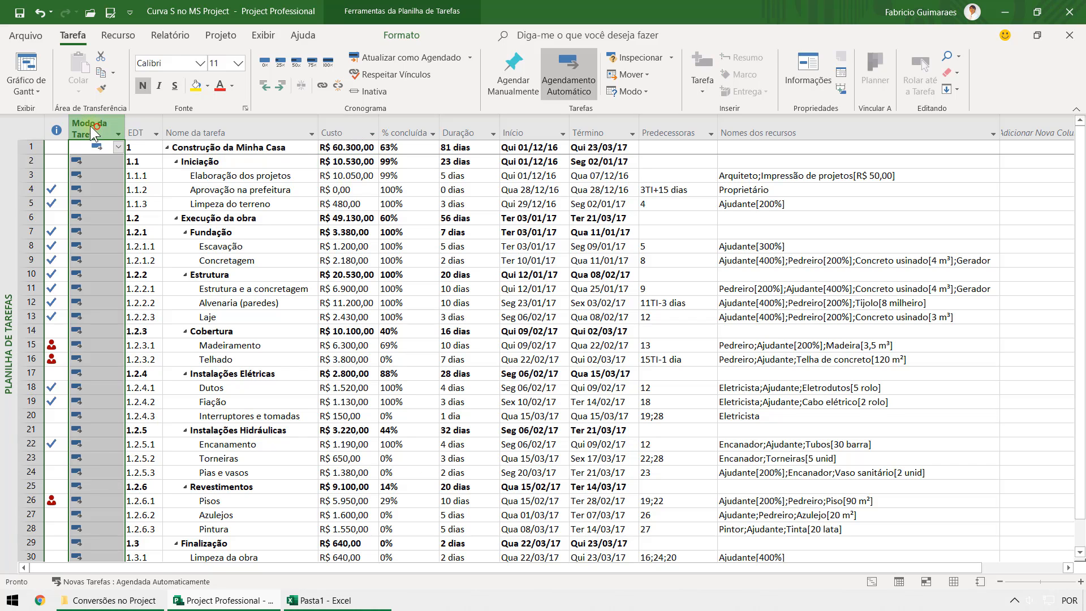
left_click_drag(45, 124, 44, 125)
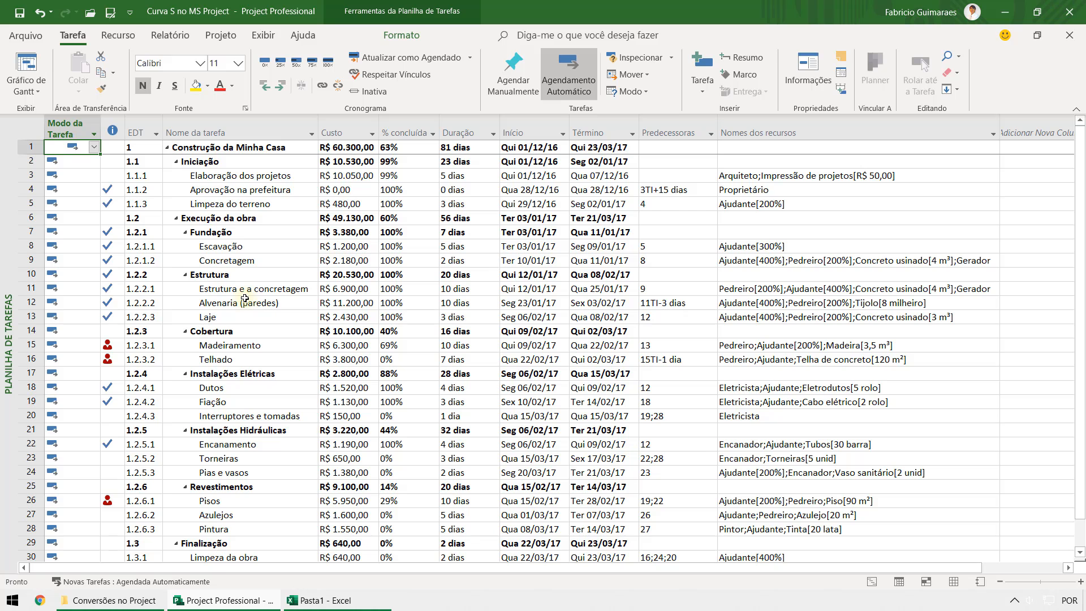
left_click(111, 148)
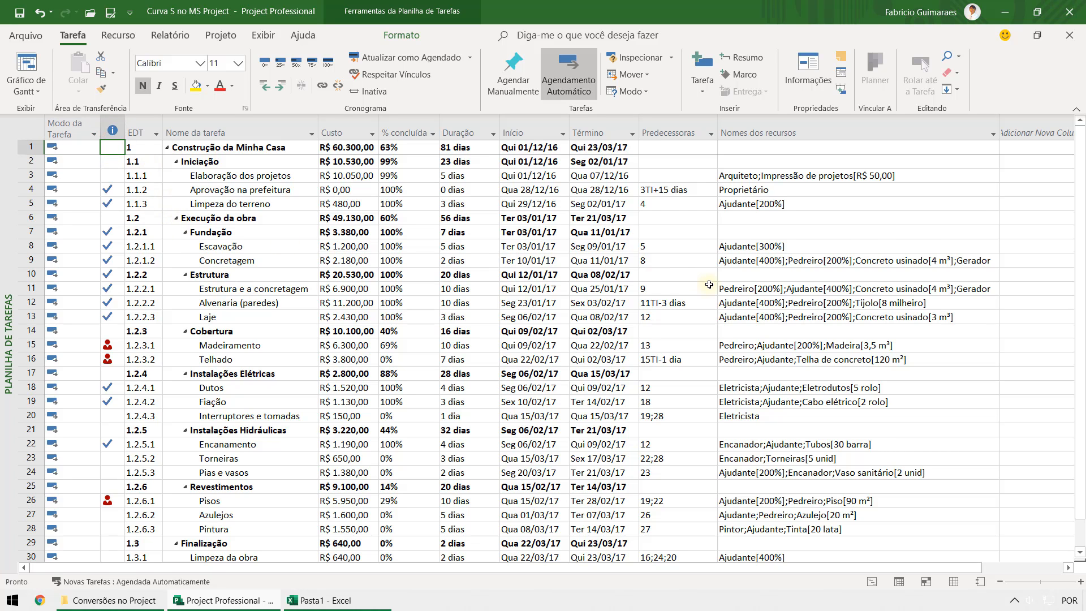
scroll(710, 285, "down", 4)
left_click(854, 404, "shift")
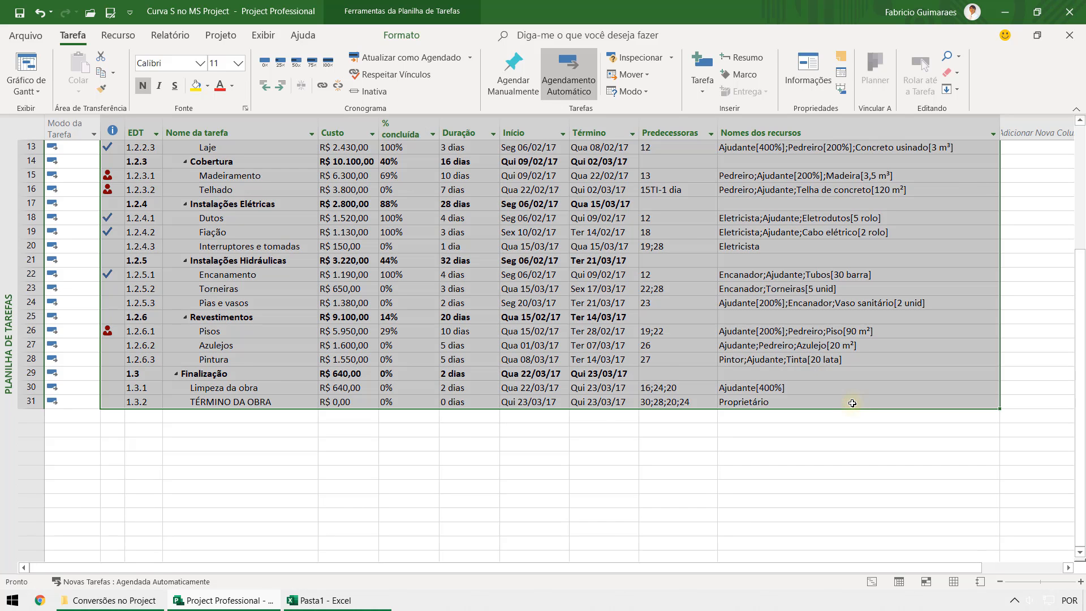
scroll(662, 362, "up", 4)
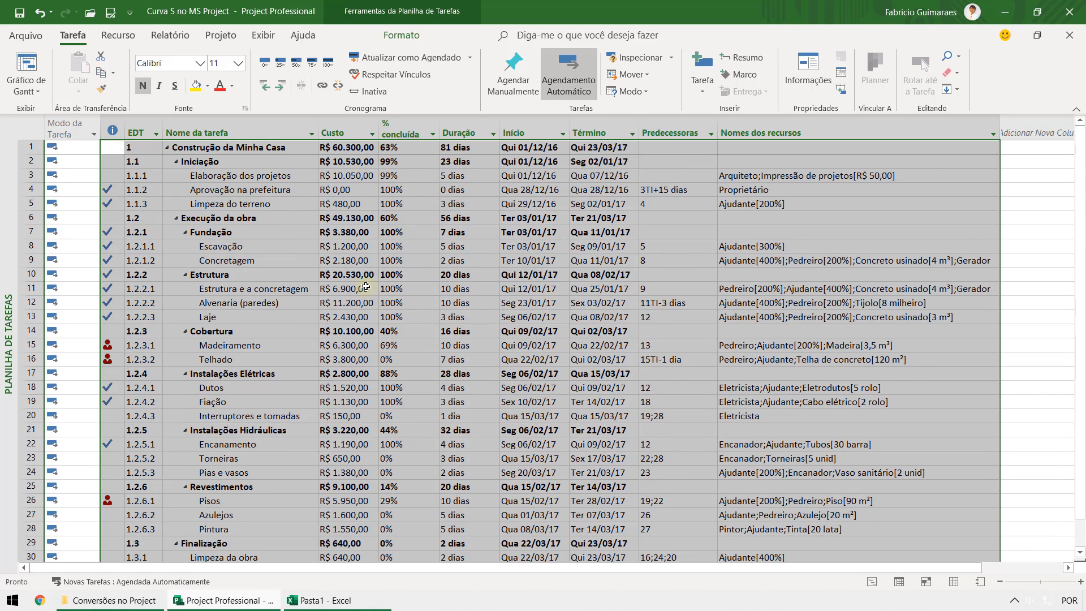
key("ctrl+c")
Switch to Excel and paste the copied task data at cell A1 of Planilha1, matching the destination formatting.
left_click(326, 603)
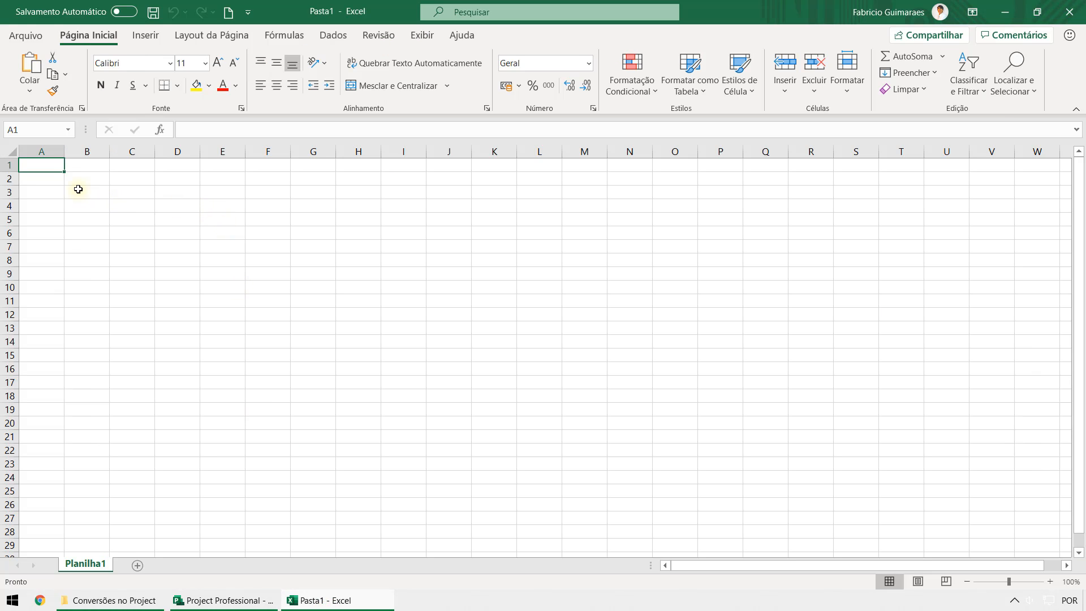
left_click(29, 90)
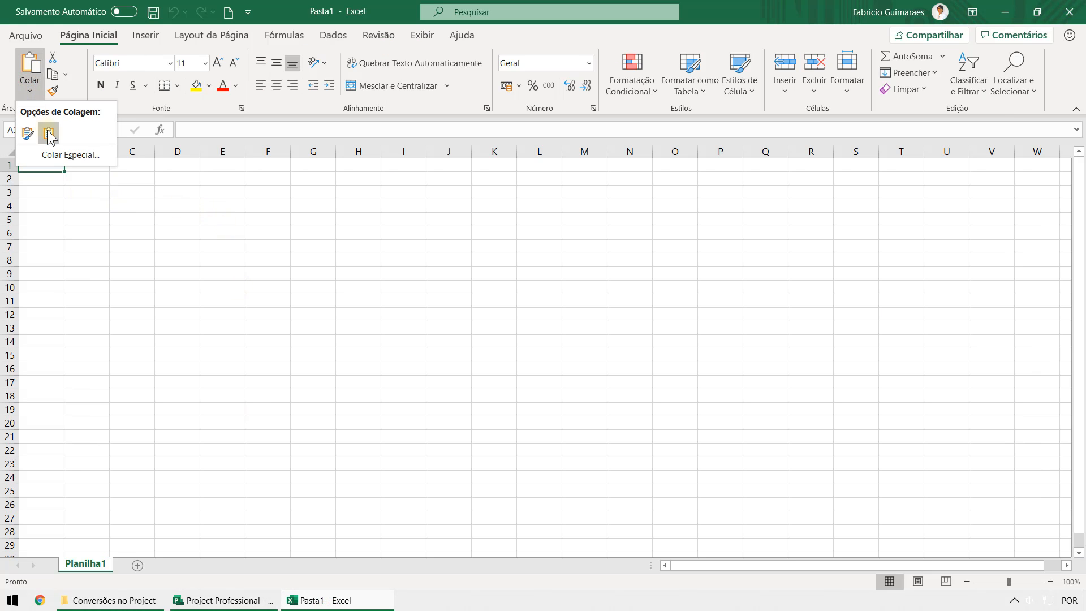
left_click(48, 134)
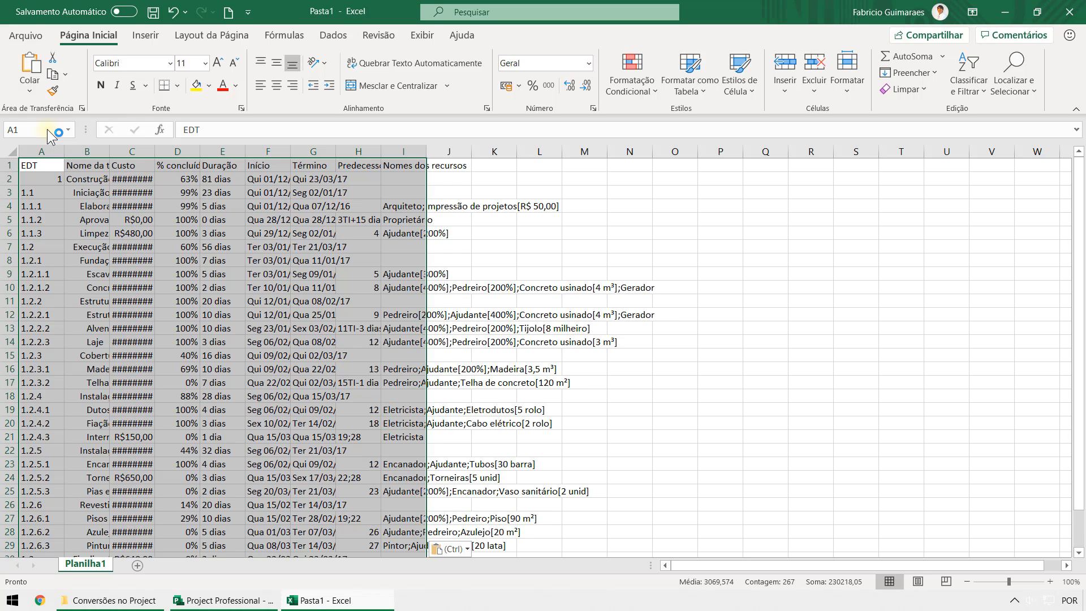
Autofit the width of all columns in Planilha1 to their contents.
left_click(85, 261)
left_click(11, 153)
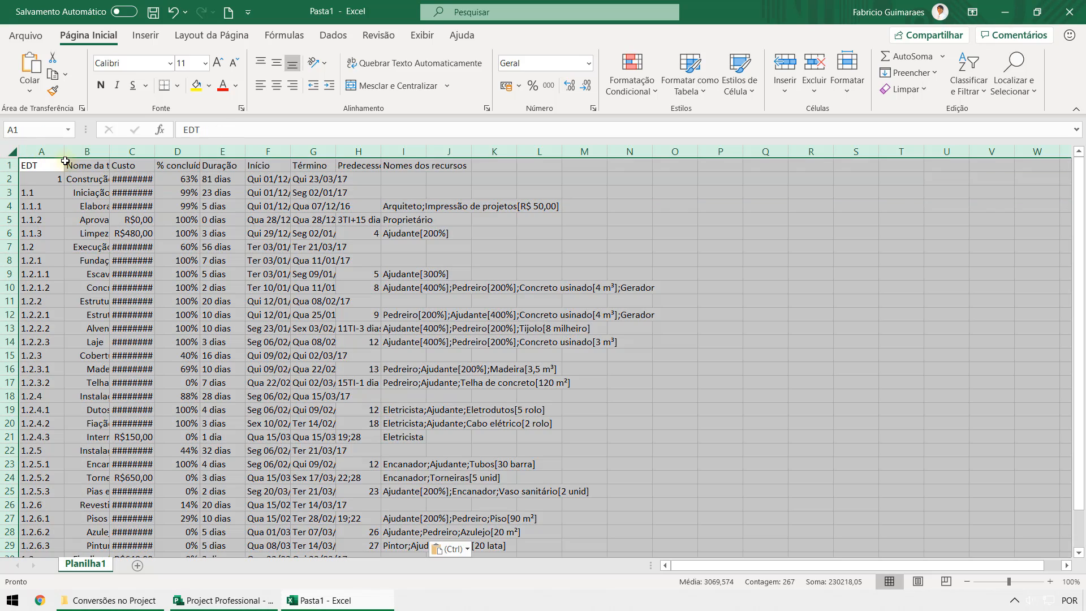
double_click(62, 151)
left_click(354, 358)
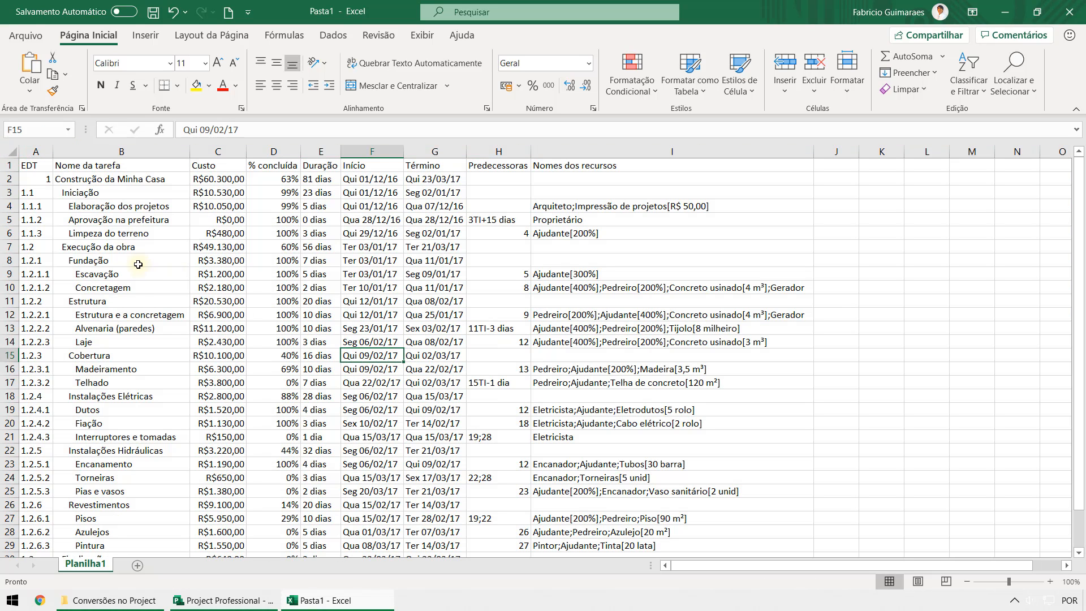
Right-align the EDT column and centre the columns from Custo through Predecessoras.
left_click(40, 152)
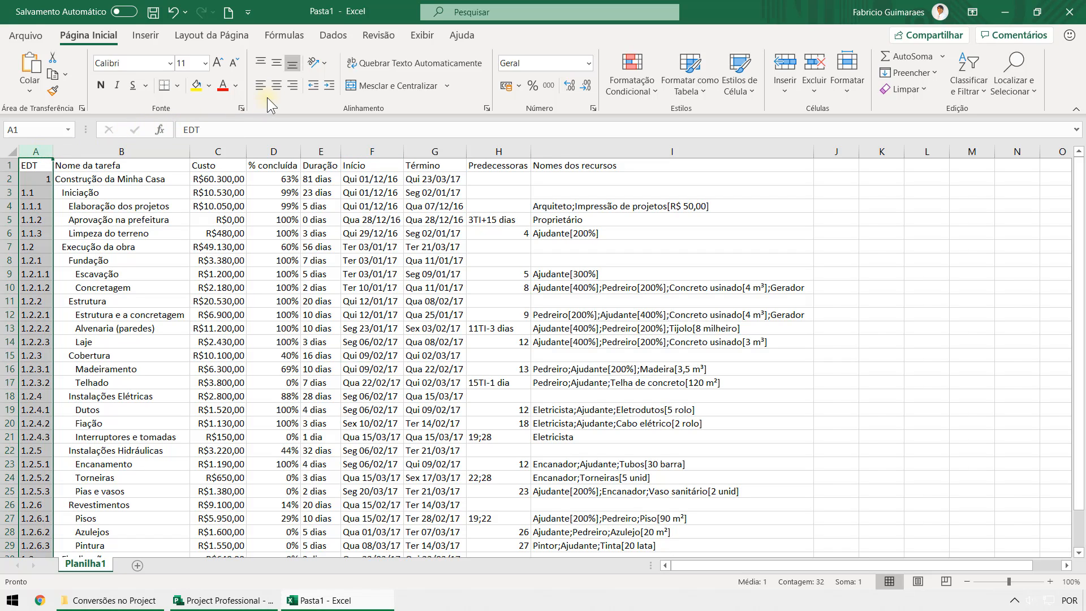
left_click(292, 84)
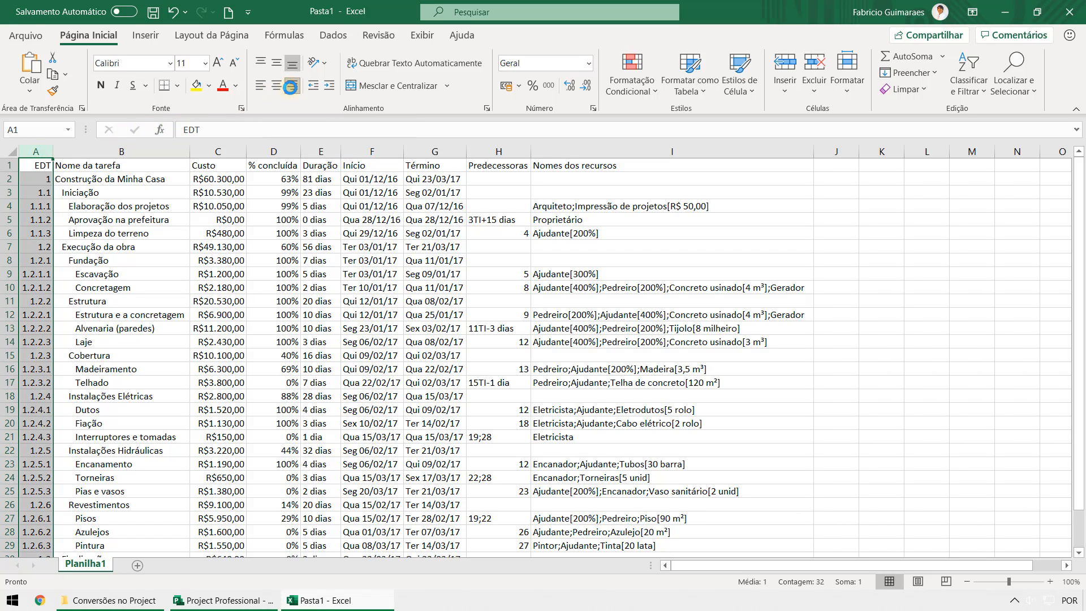
left_click_drag(231, 152, 492, 157)
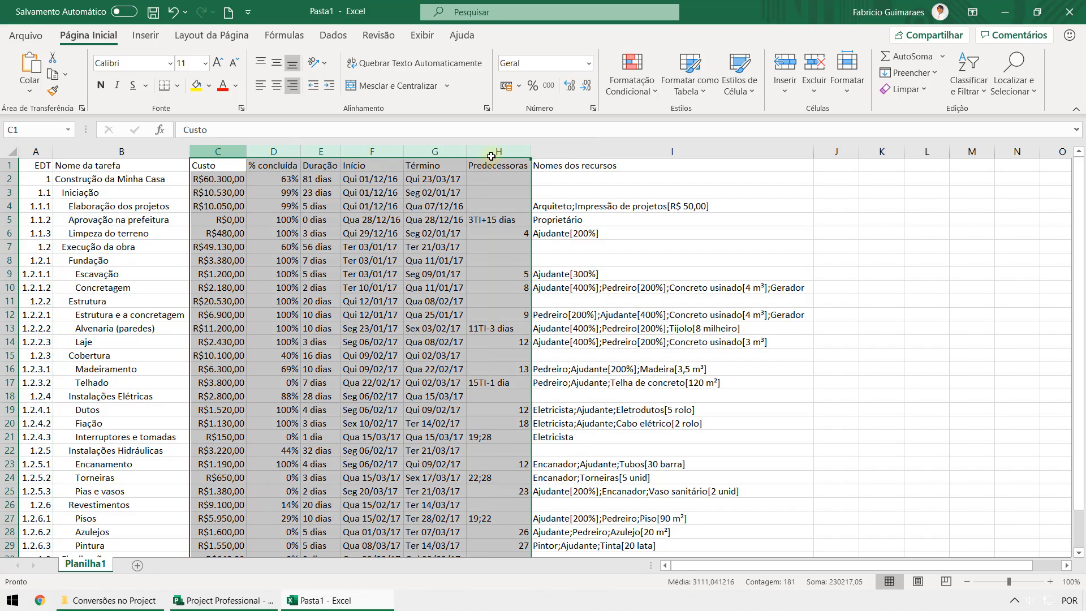
left_click(274, 85)
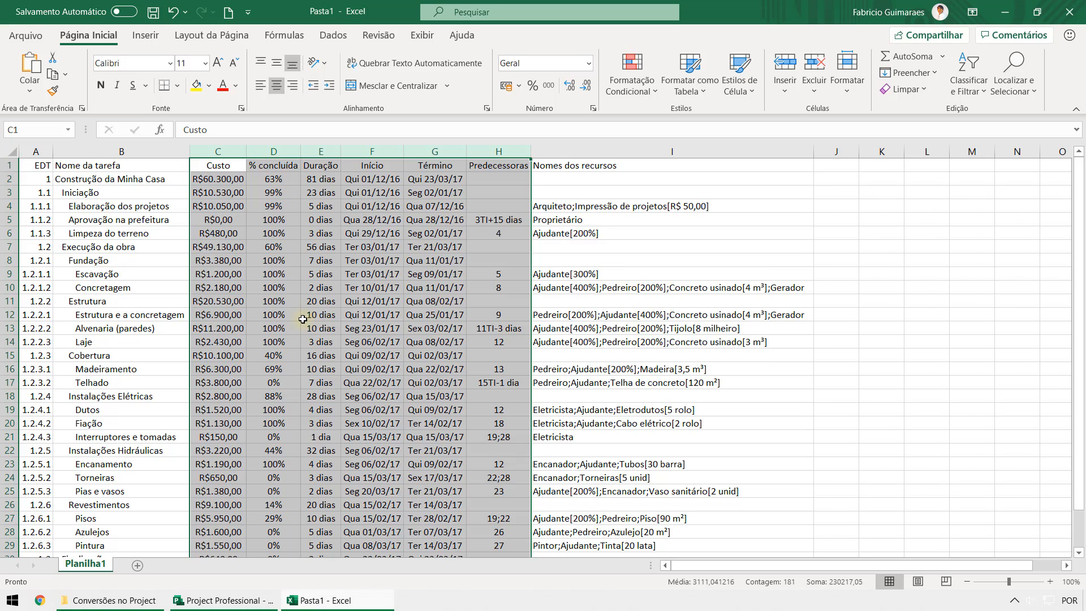
left_click(304, 317)
Format the pasted task list as a table with the light style of grey banded rows.
left_click(39, 169)
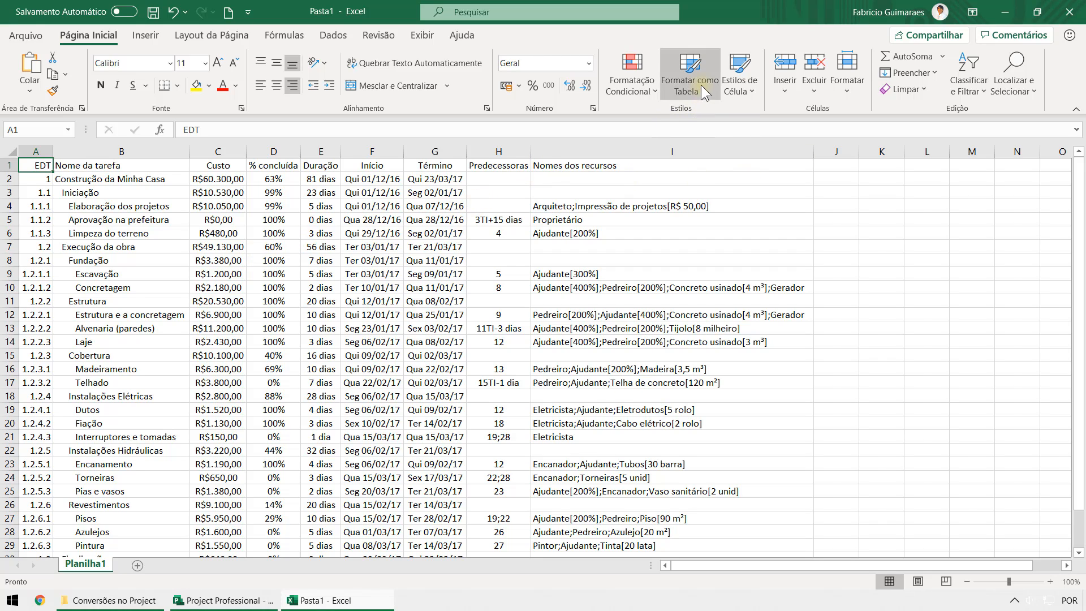
left_click(701, 85)
left_click(683, 144)
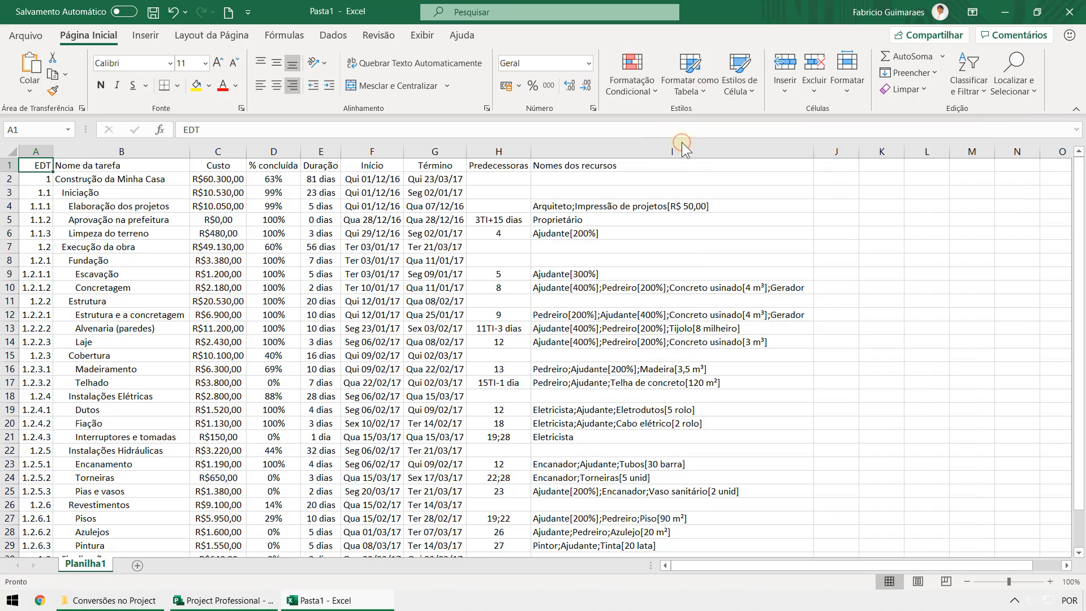
left_click(758, 322)
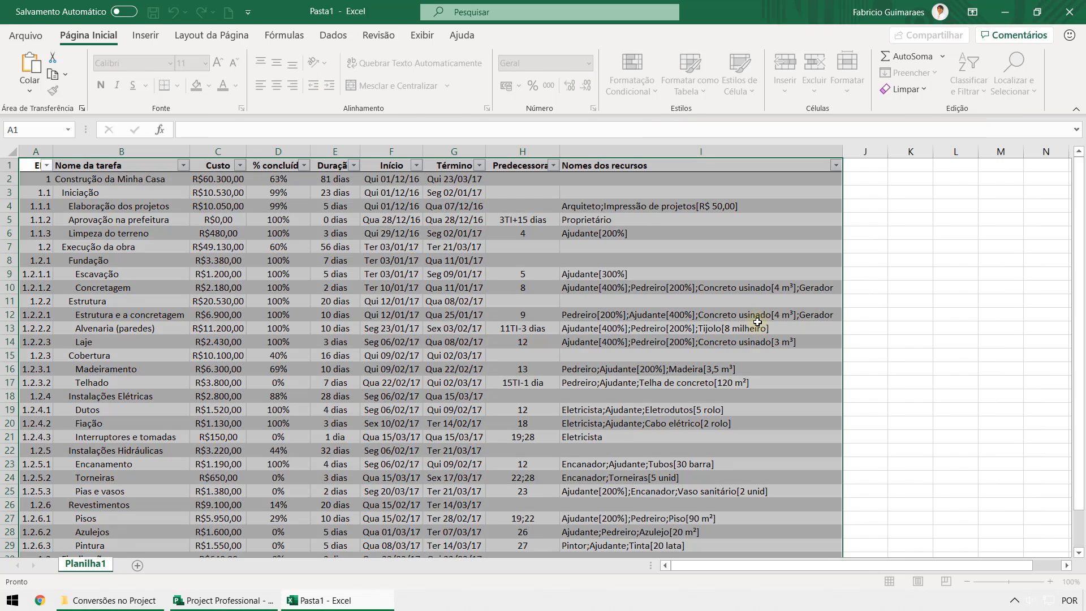
left_click(436, 303)
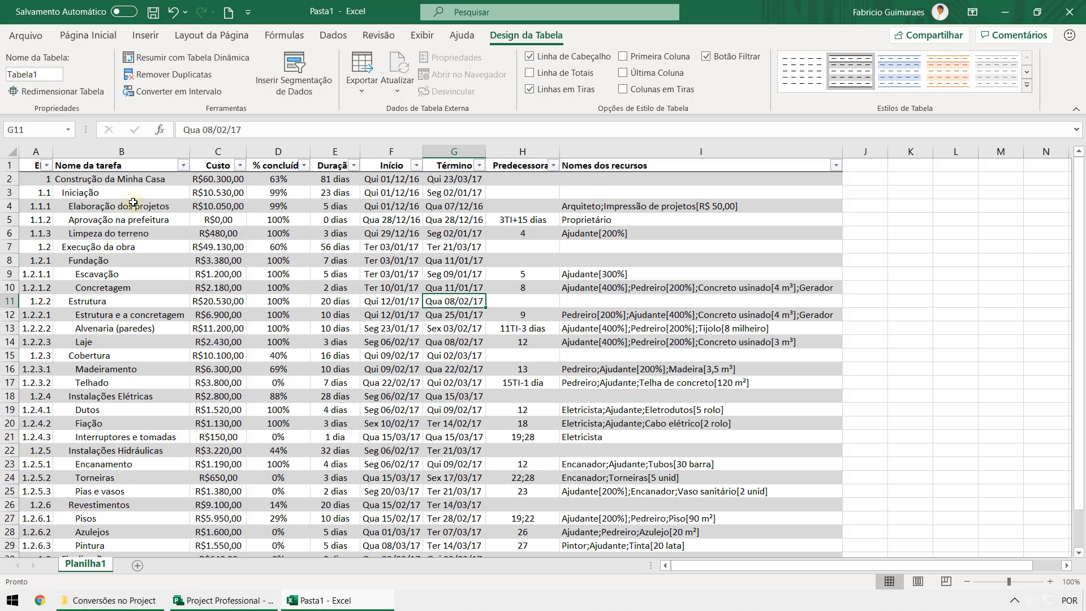
Remove the filter buttons from the table's header row and check the task list down to its last row.
left_click(107, 166)
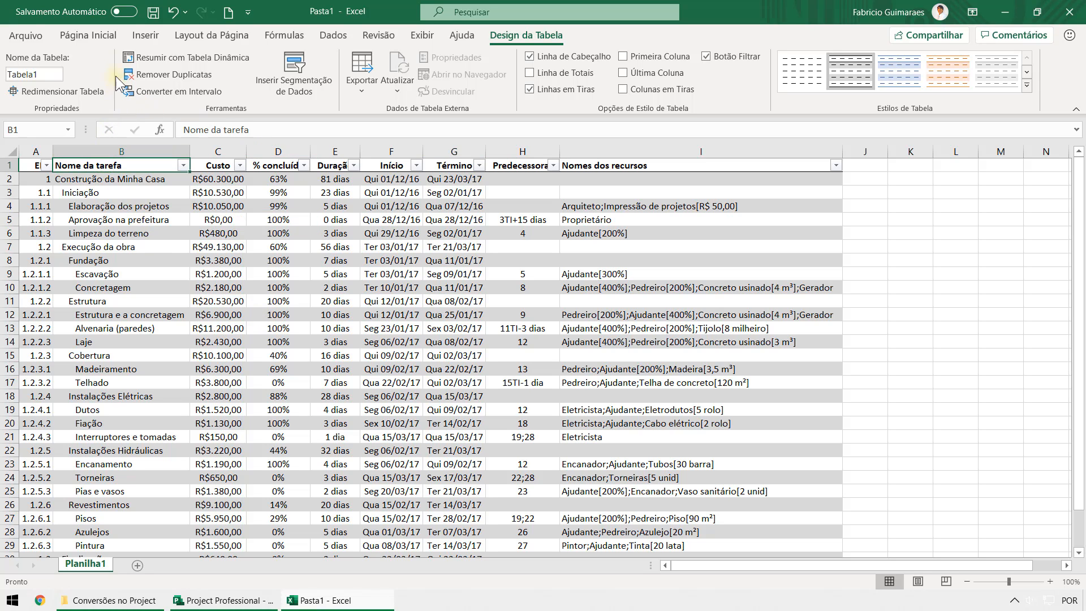
left_click(94, 34)
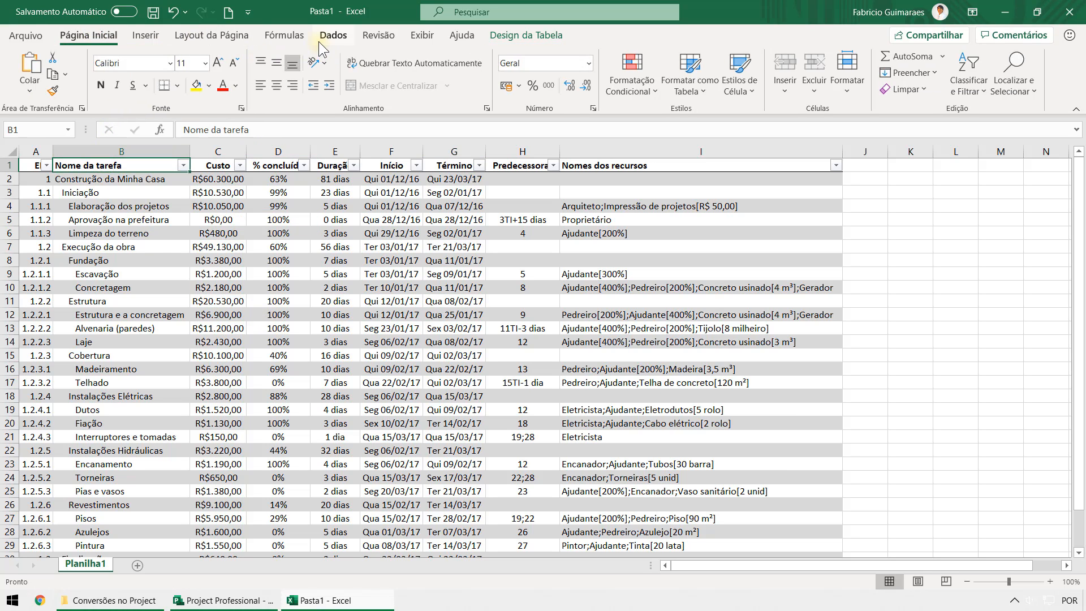
left_click(332, 35)
left_click(468, 87)
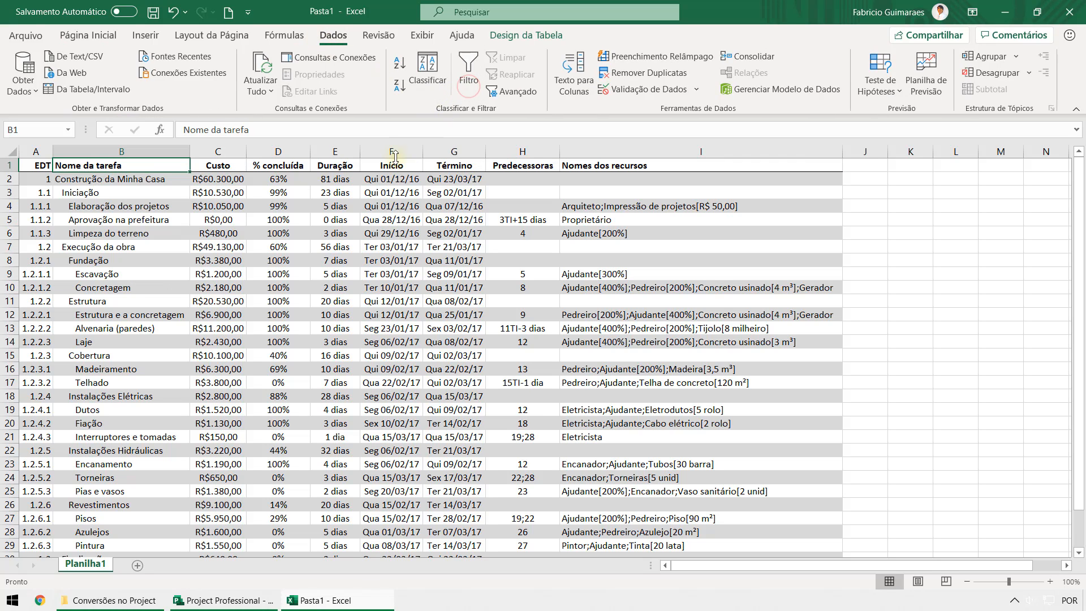
left_click(240, 288)
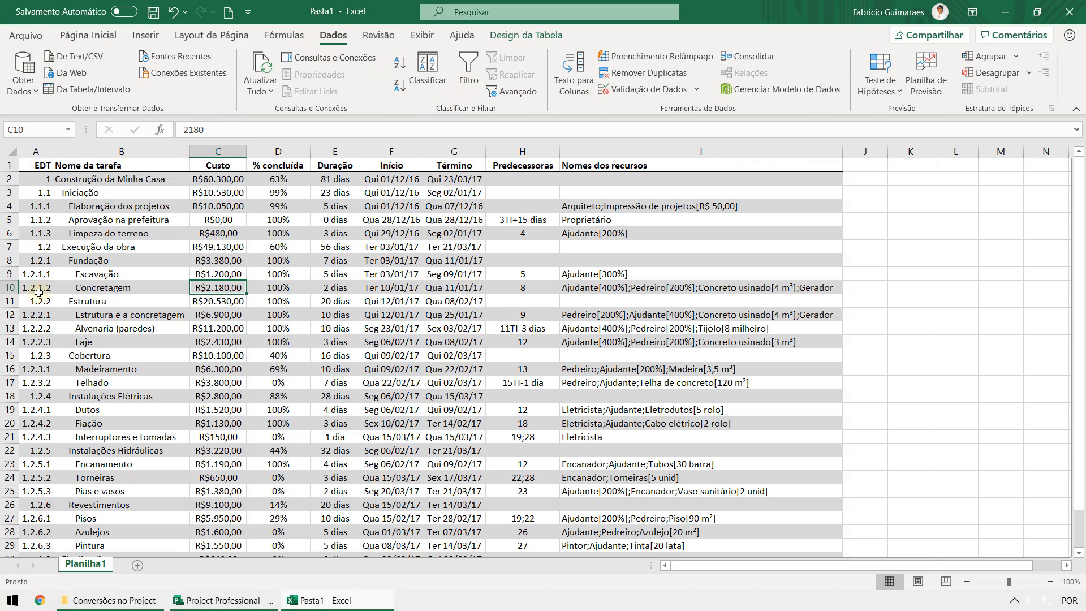
scroll(201, 342, "down", 4)
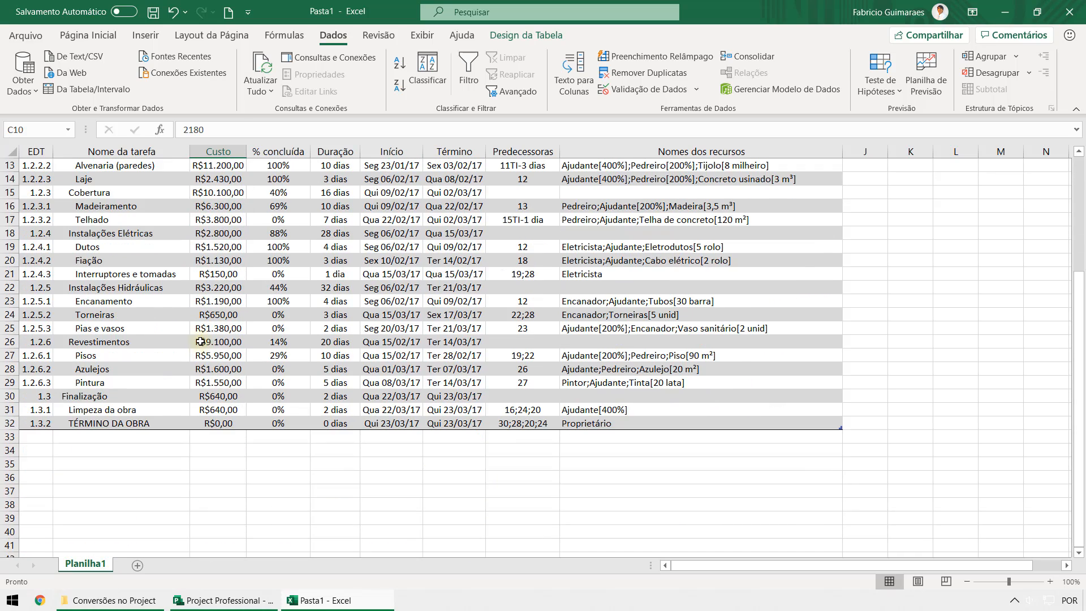
scroll(200, 342, "up", 4)
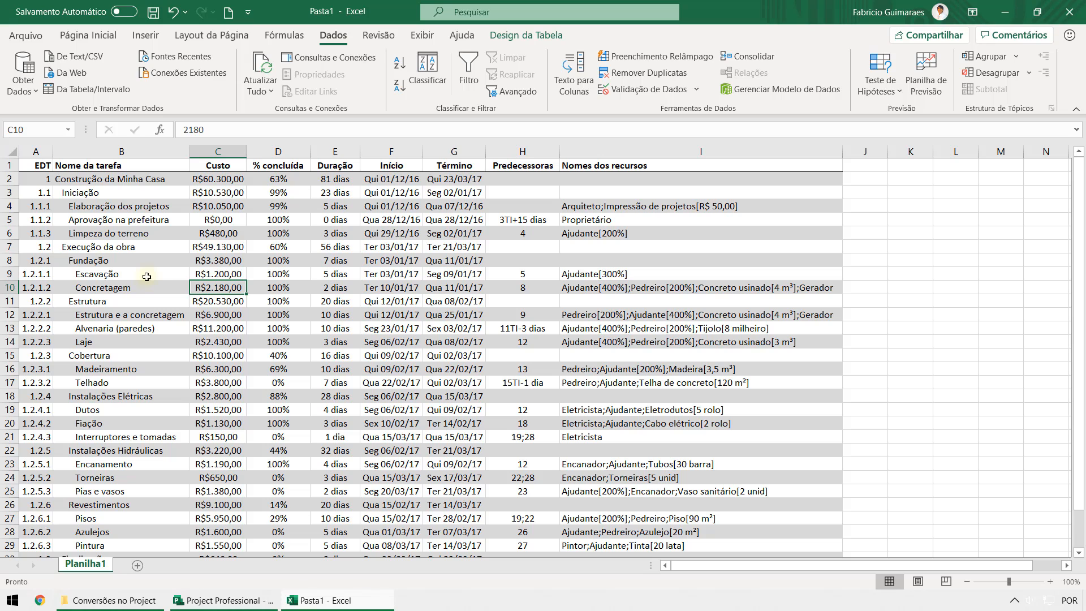
Save the workbook as Planilha de tarefas in the Conversões no Project folder on the desktop.
left_click(26, 35)
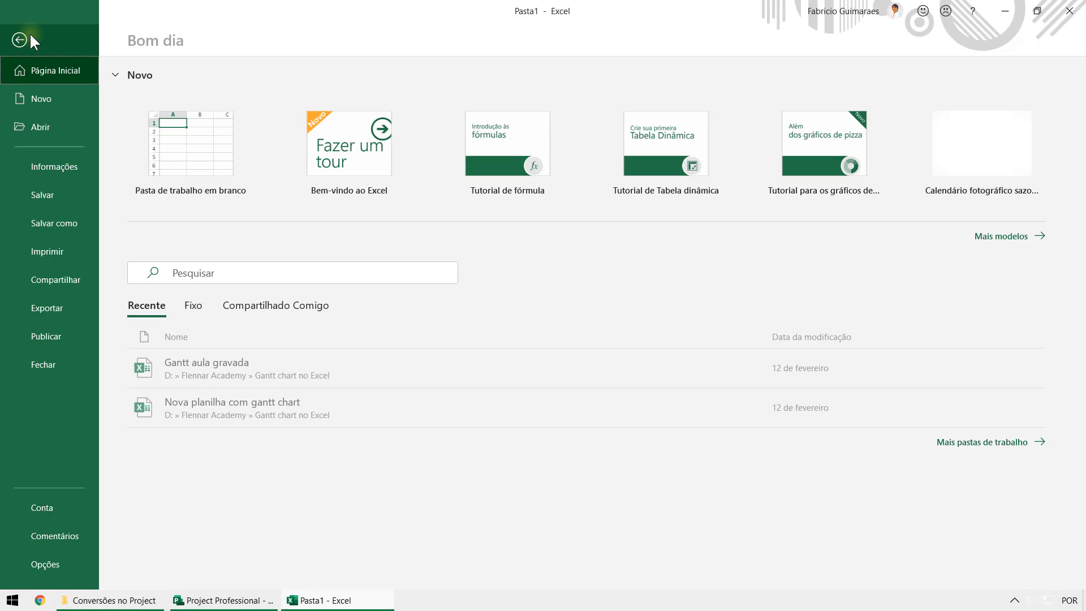
left_click(64, 224)
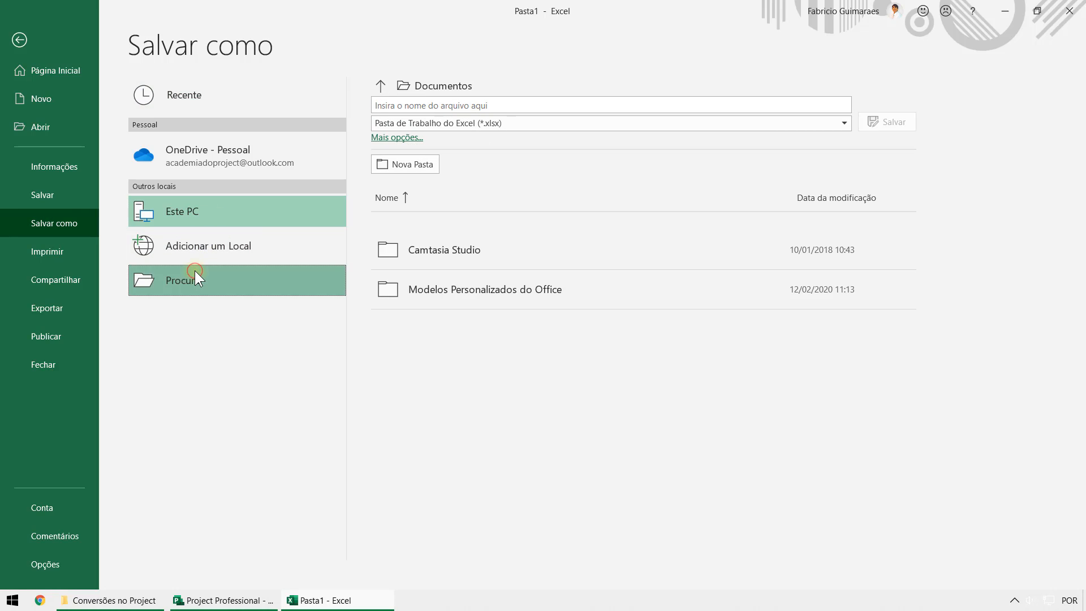
left_click(282, 280)
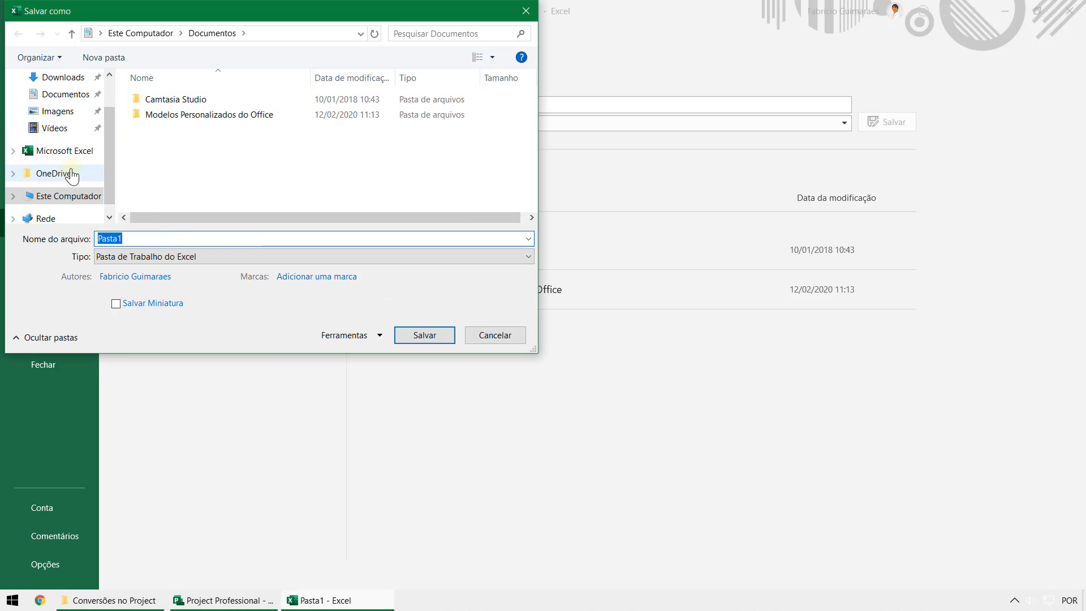
scroll(73, 173, "up", 2)
left_click(63, 105)
double_click(188, 115)
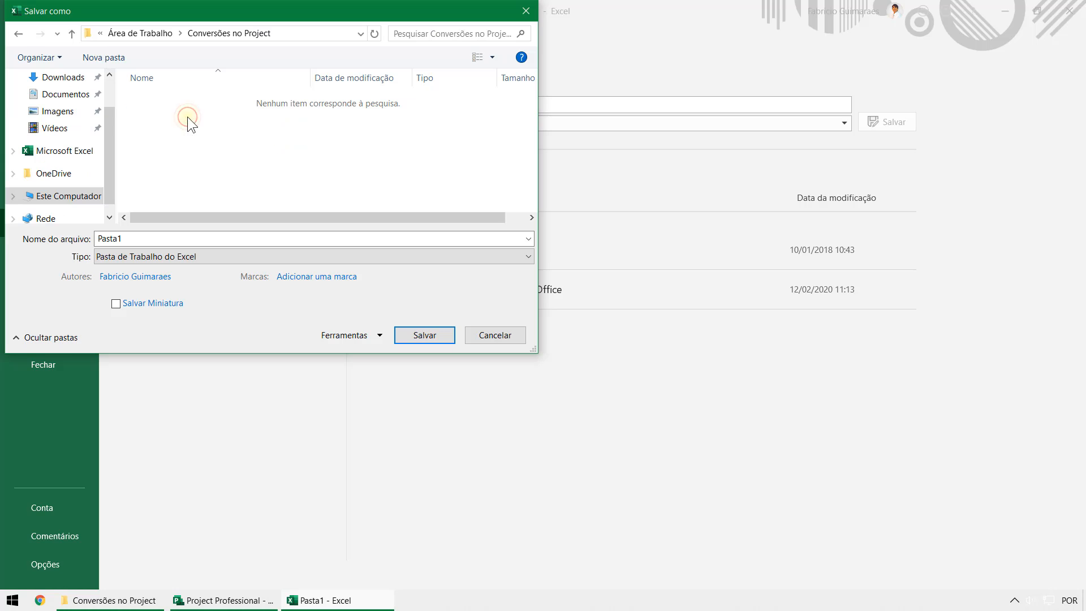
left_click(151, 238)
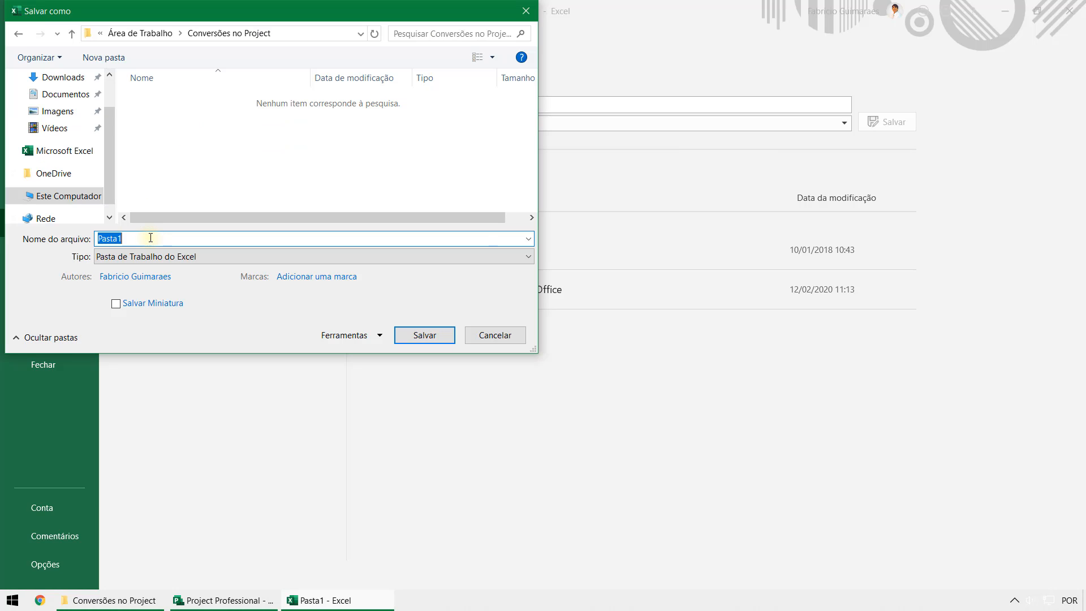
type("Planilha de tarefas")
key("Return")
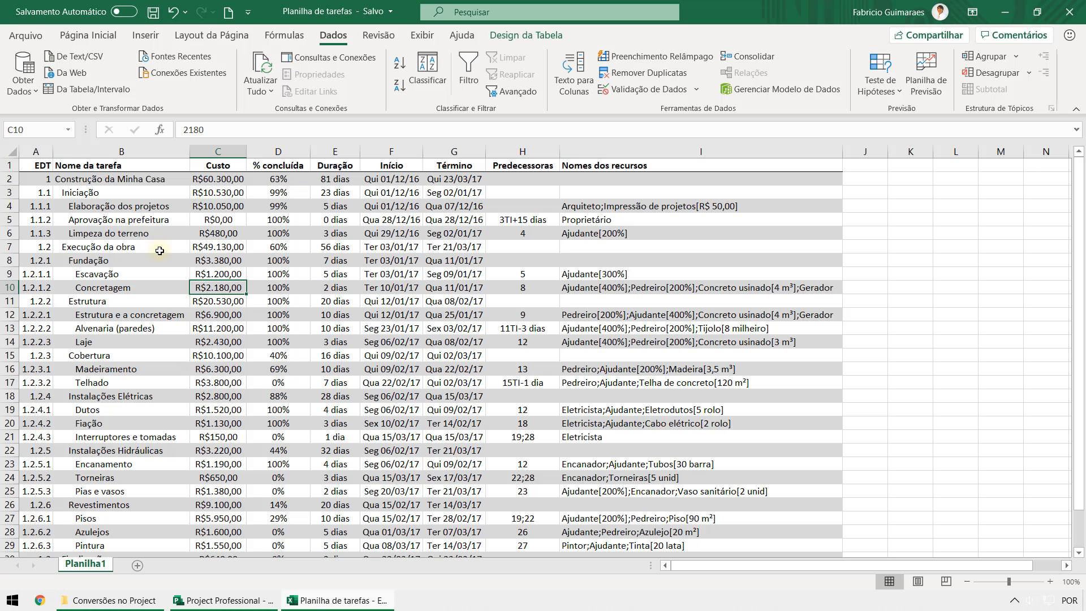
Select cell A1, minimise the workbook and folder windows, and start Wondershare PDFelement from the desktop.
left_click(36, 163)
left_click(36, 165)
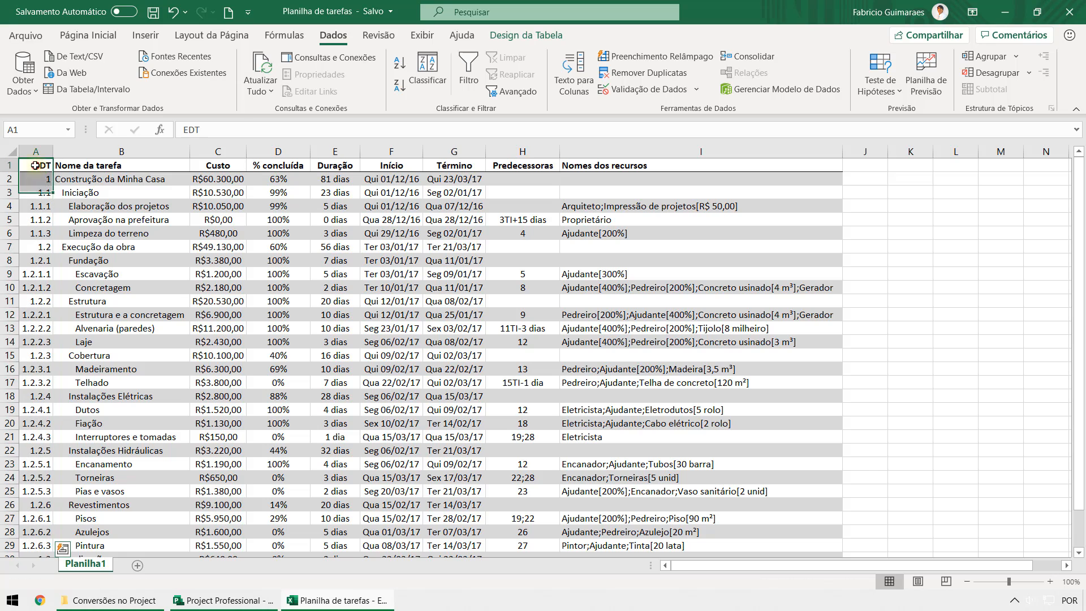
left_click(1007, 13)
left_click(1008, 14)
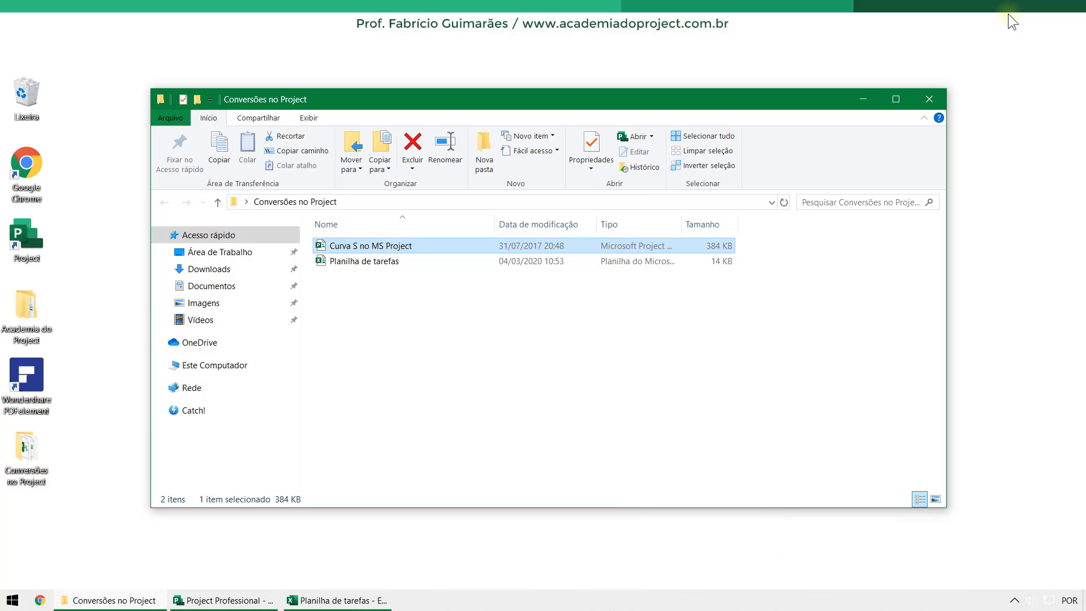
left_click(874, 101)
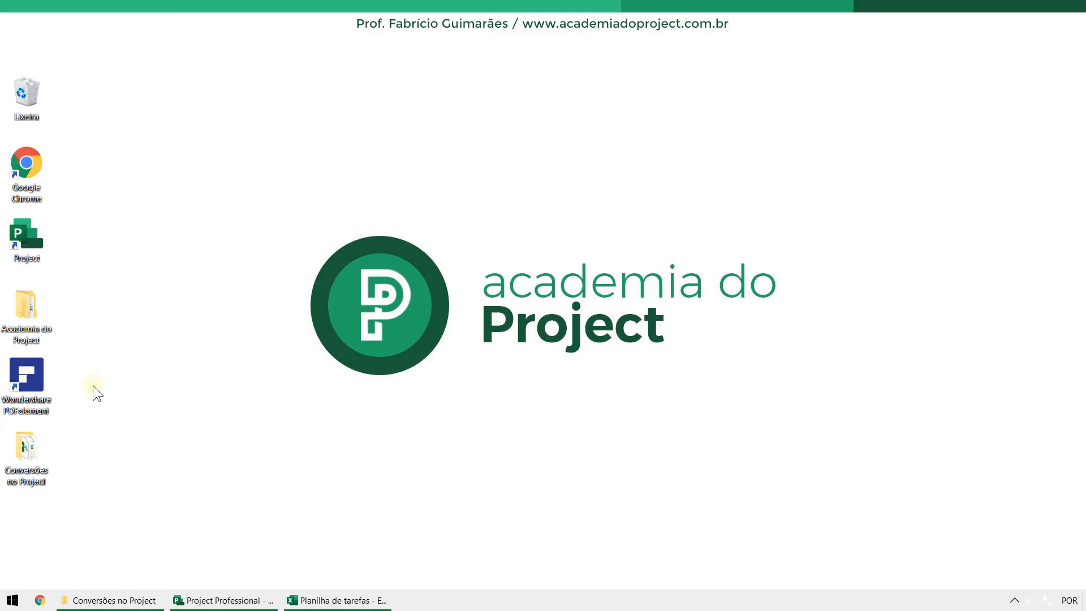
double_click(32, 381)
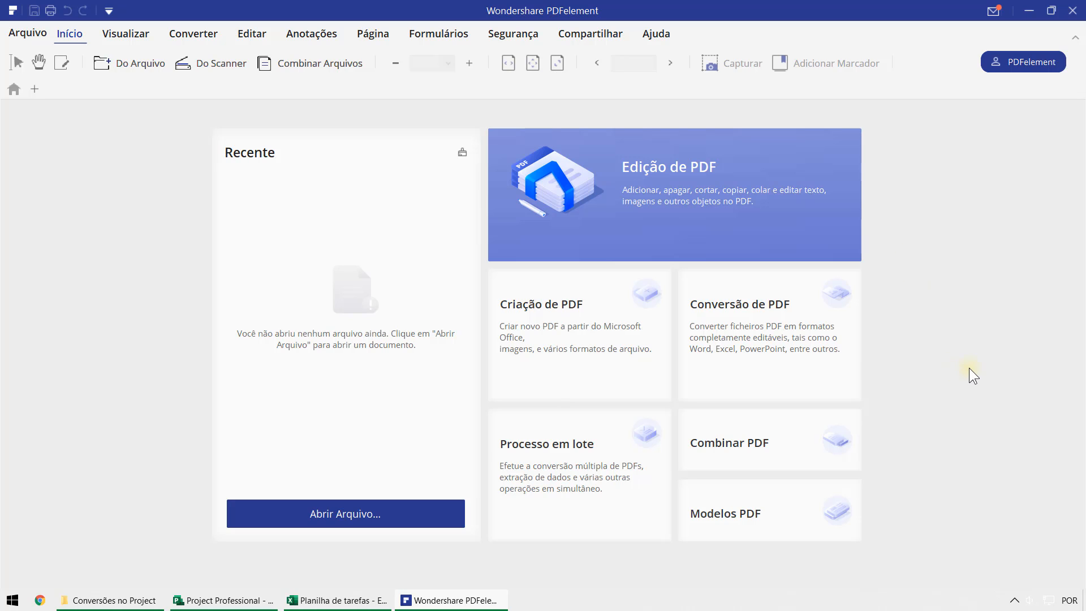
Create a PDF from the Planilha de tarefas workbook in the Conversões no Project folder.
left_click(572, 318)
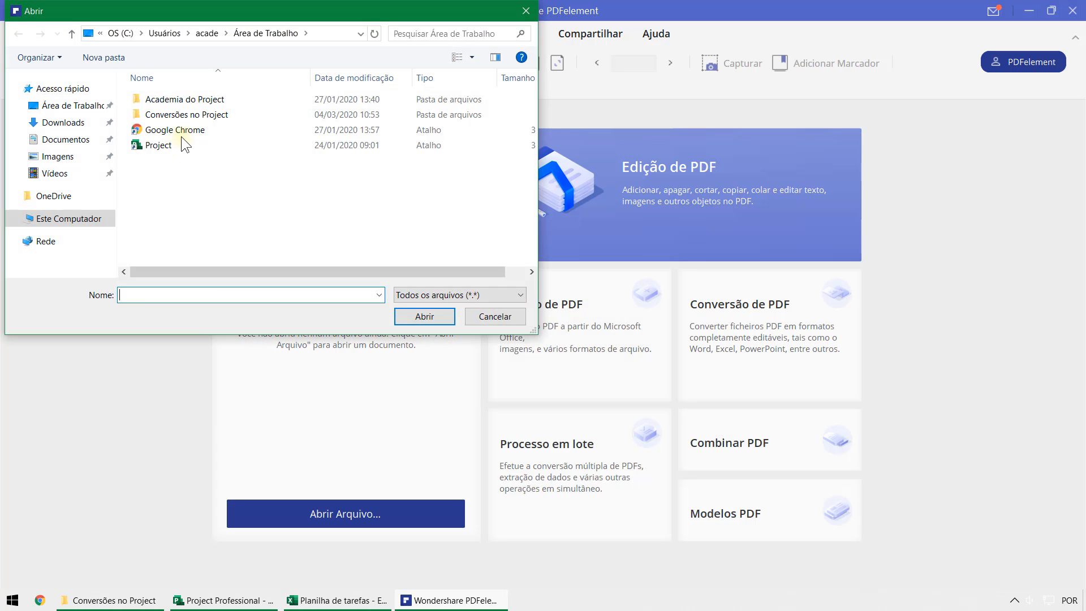
double_click(182, 114)
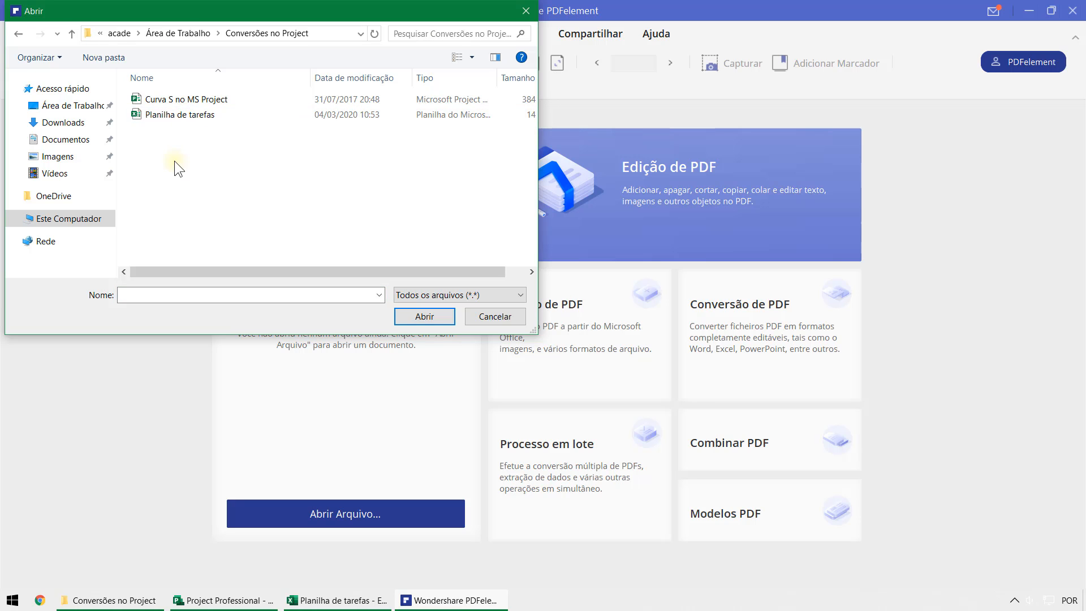
left_click(184, 115)
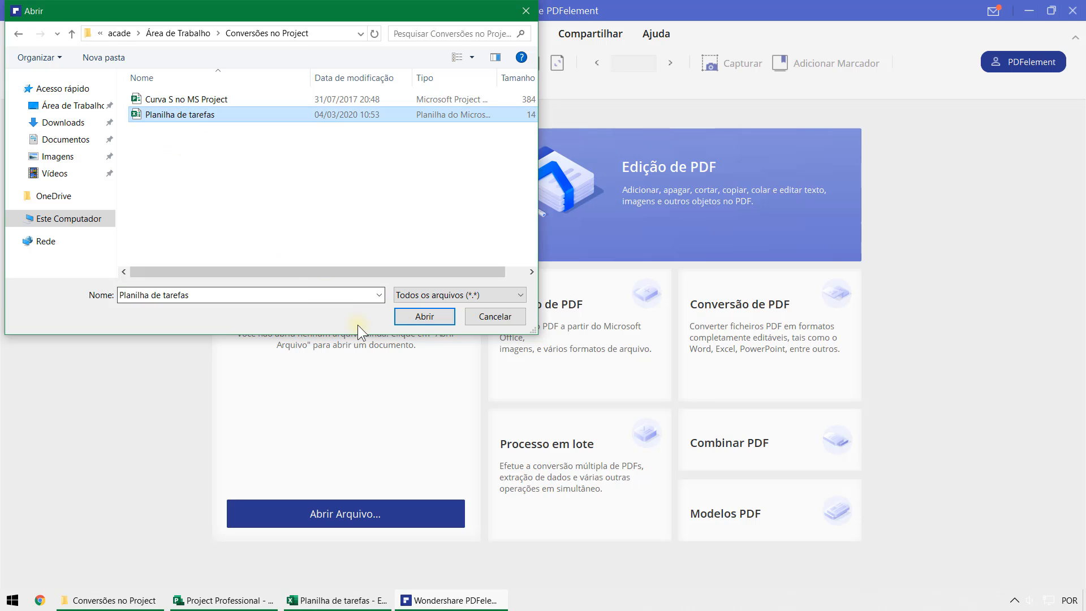
left_click(432, 317)
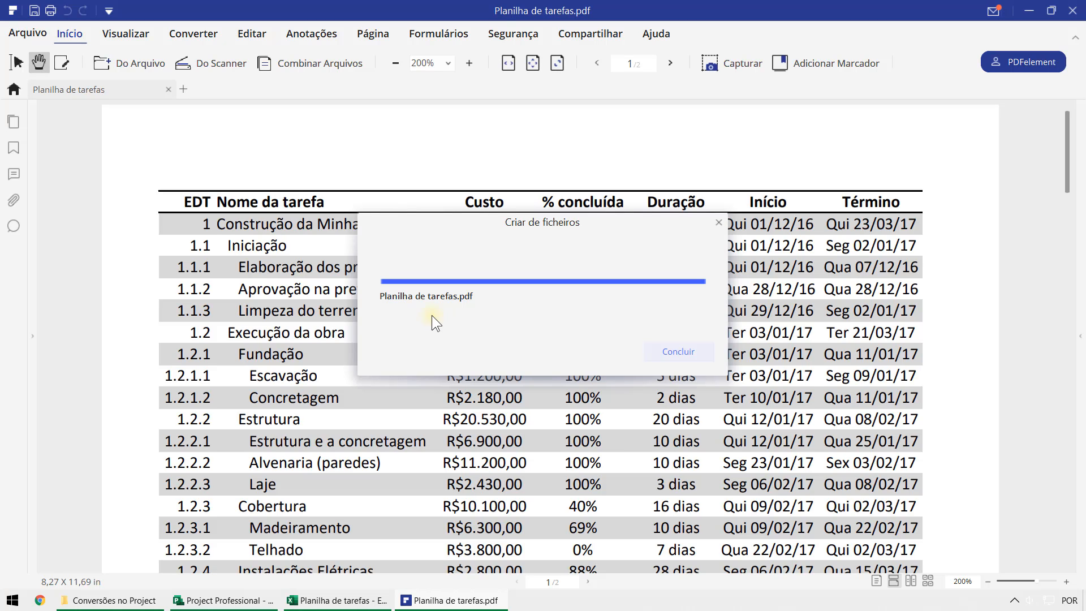
left_click(694, 353)
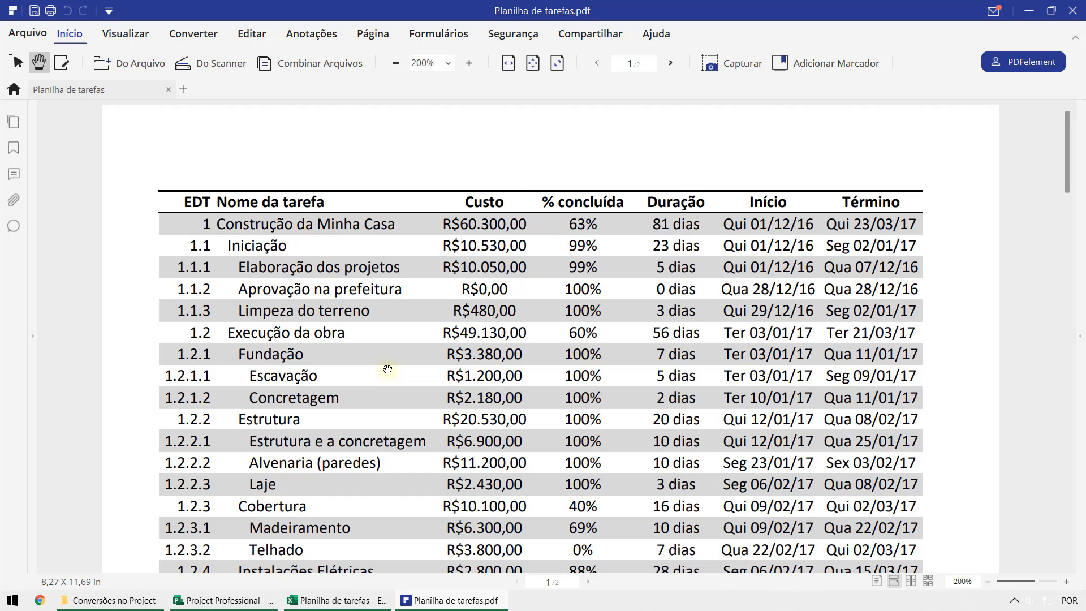
Examine how the task table is split across the PDF pages, showing them side by side at 75% zoom.
scroll(387, 370, "down", 15)
scroll(389, 372, "up", 4)
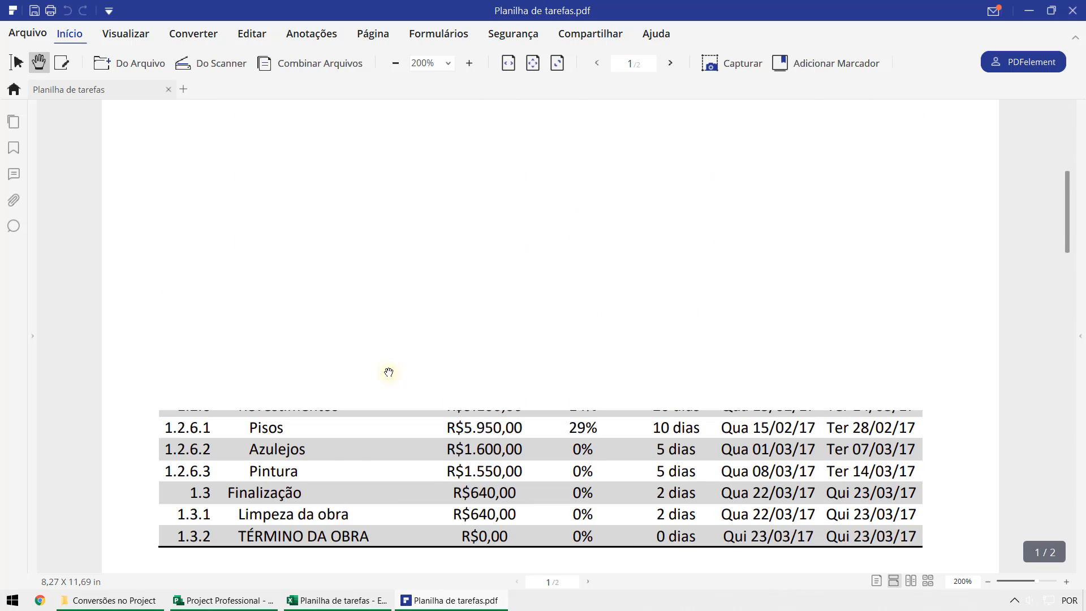
scroll(388, 372, "up", 8)
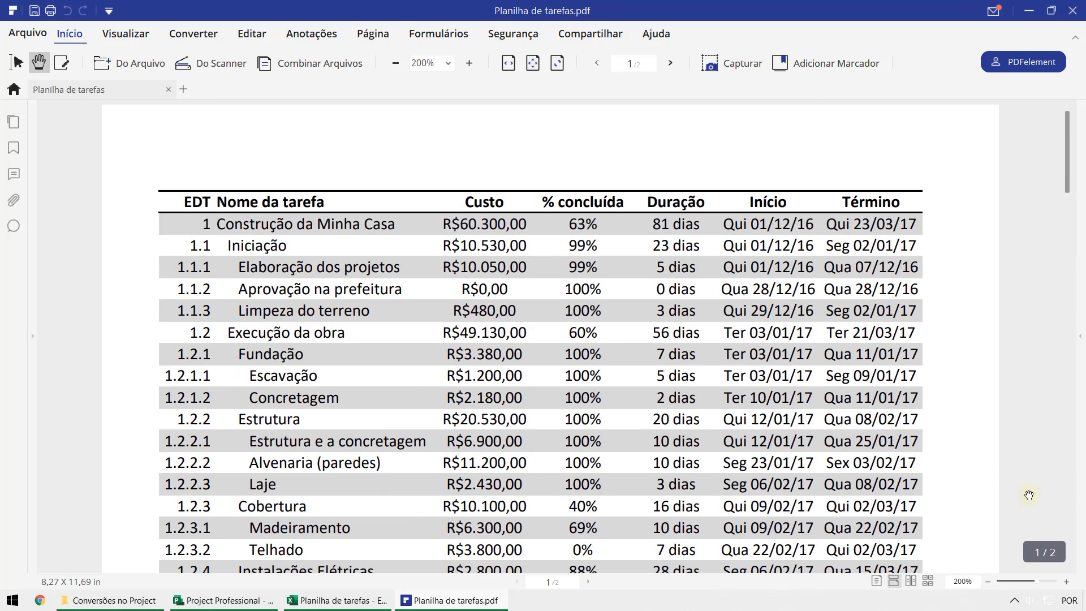
left_click(928, 581)
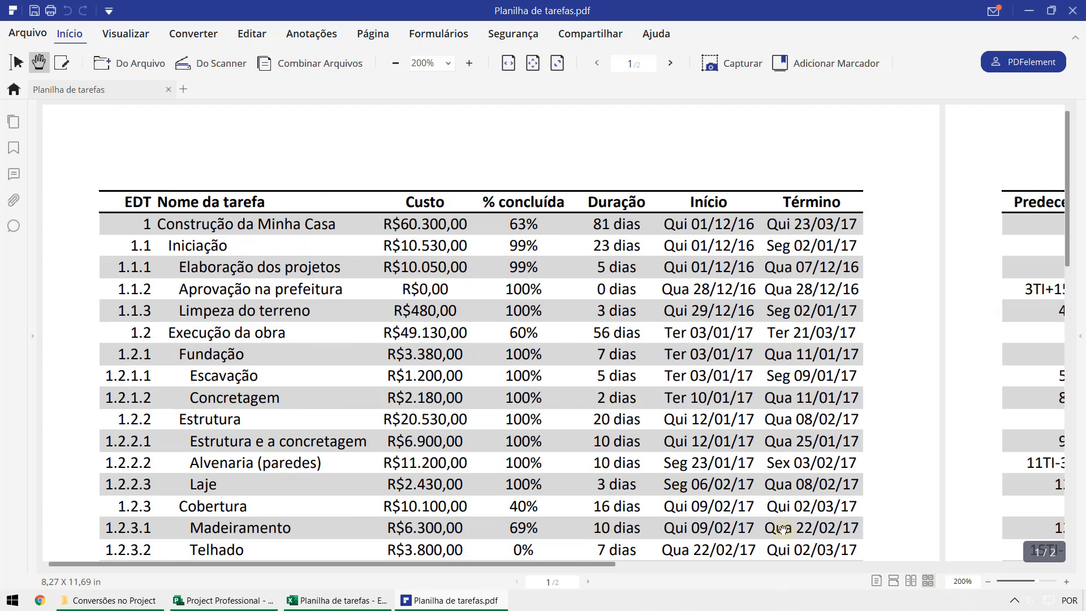
left_click(987, 582)
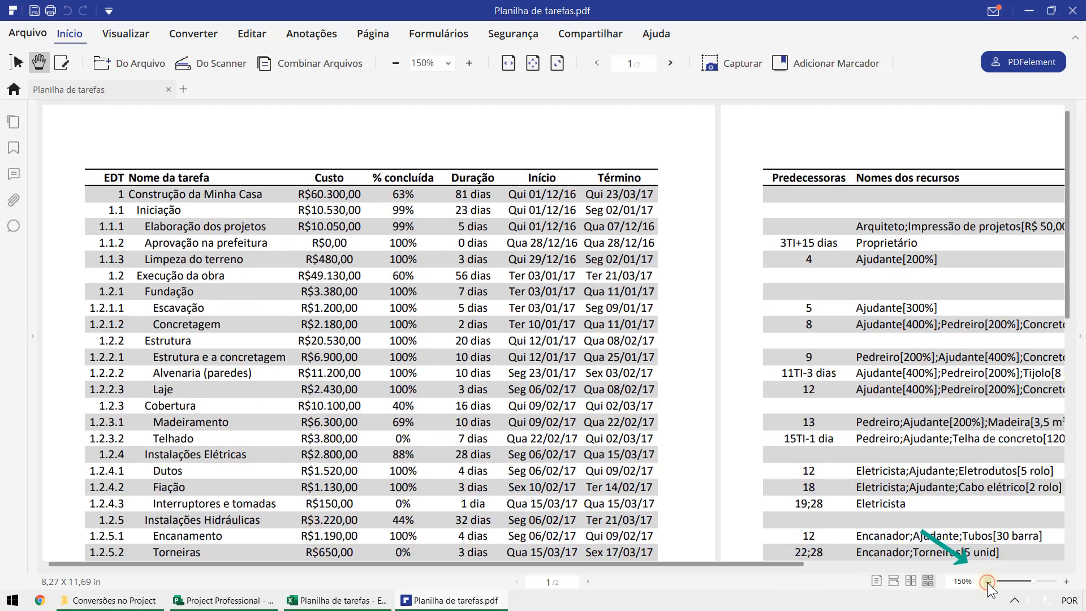
left_click(986, 582)
left_click(987, 582)
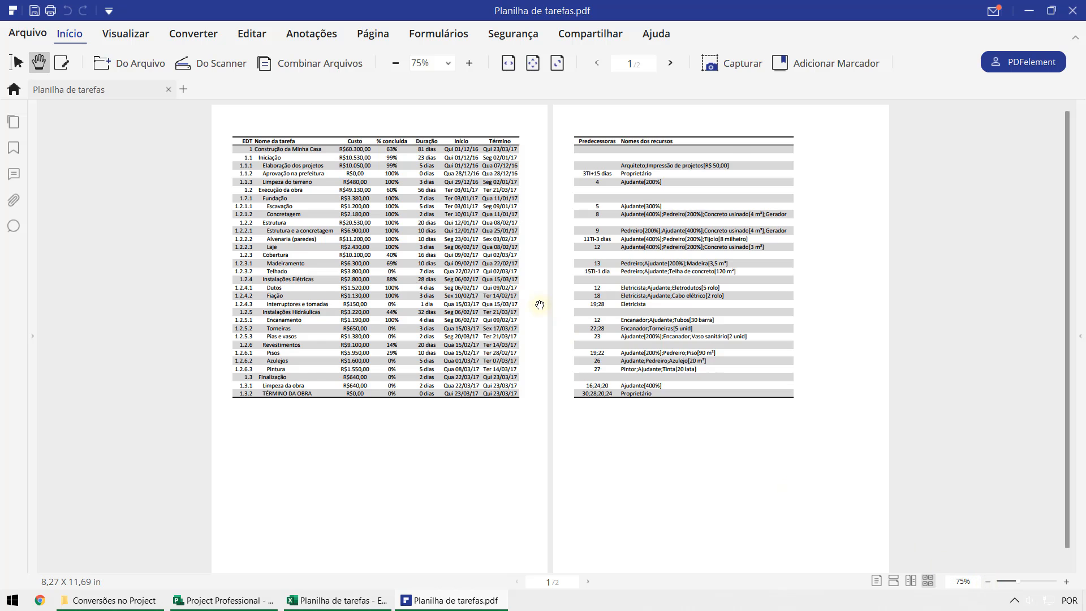
scroll(544, 321, "up", 1)
Back in the Excel workbook, set the print area to the whole task table, A1 to I32.
left_click(342, 603)
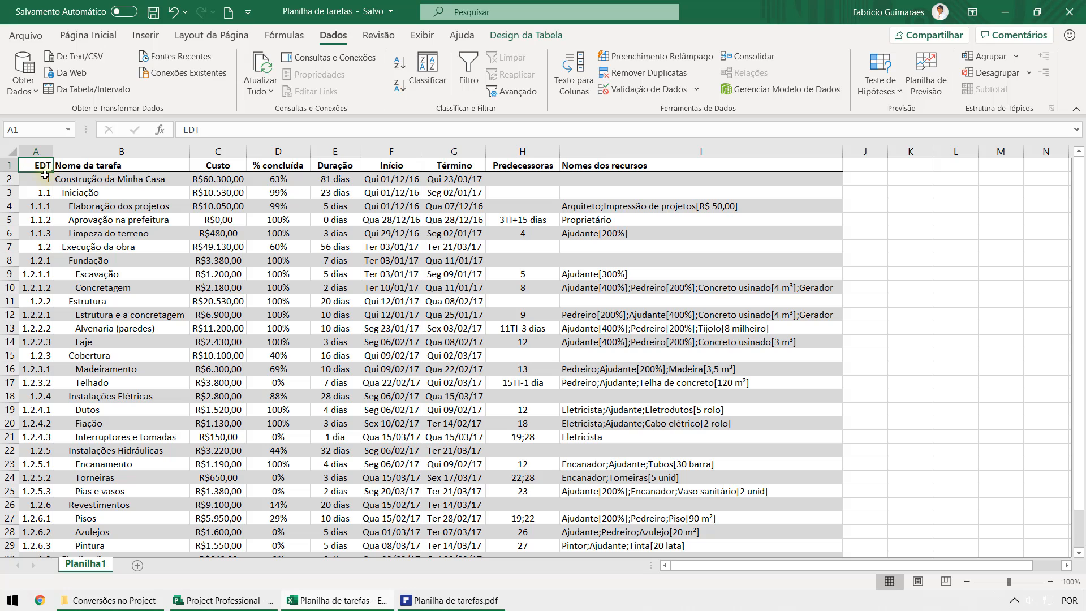
scroll(718, 400, "down", 4)
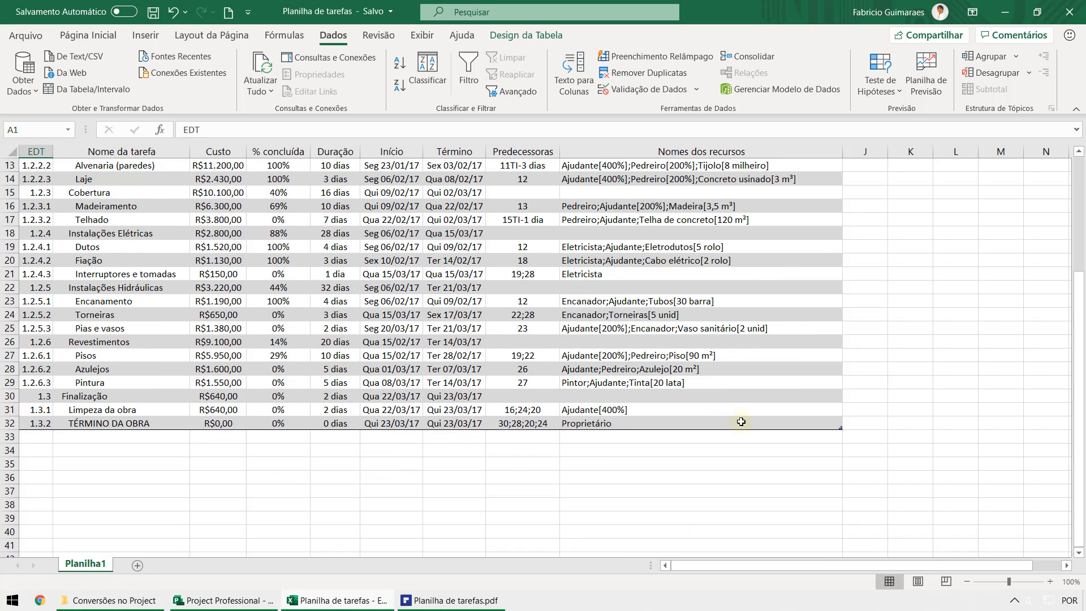
left_click(742, 423, "shift")
scroll(704, 403, "up", 4)
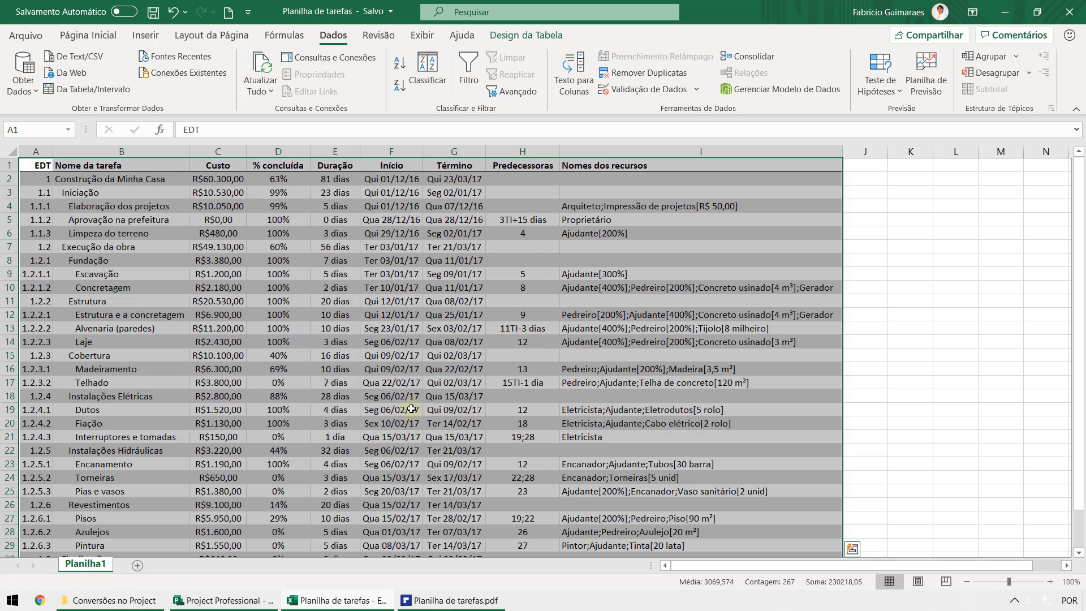
left_click(215, 38)
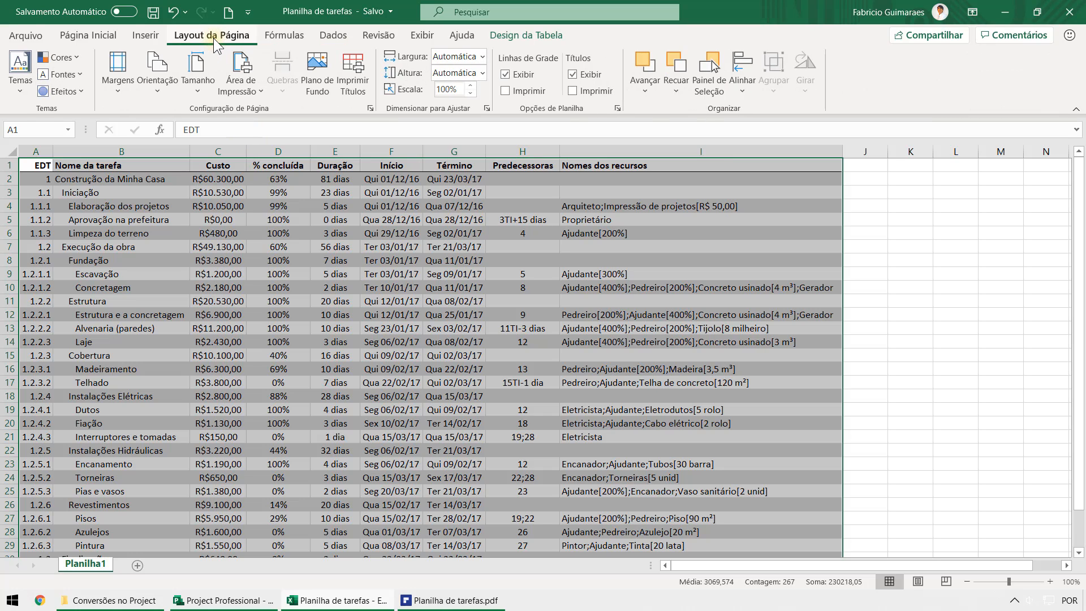
left_click(242, 76)
left_click(256, 111)
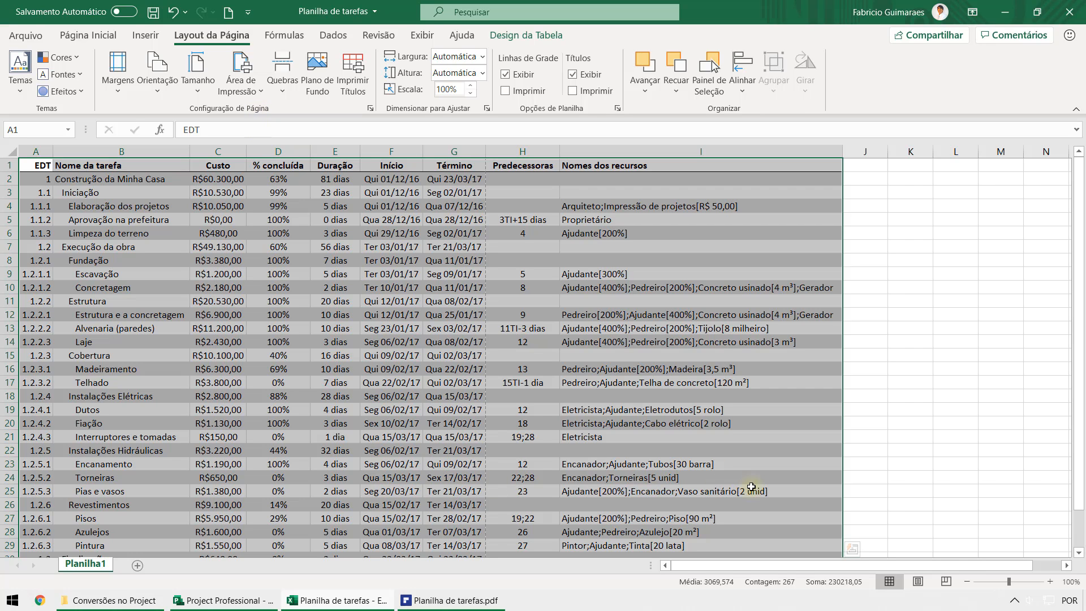
Widen the Nomes dos recursos column in page break preview, fit all columns onto one page by moving the page break, and save the workbook.
left_click(954, 581)
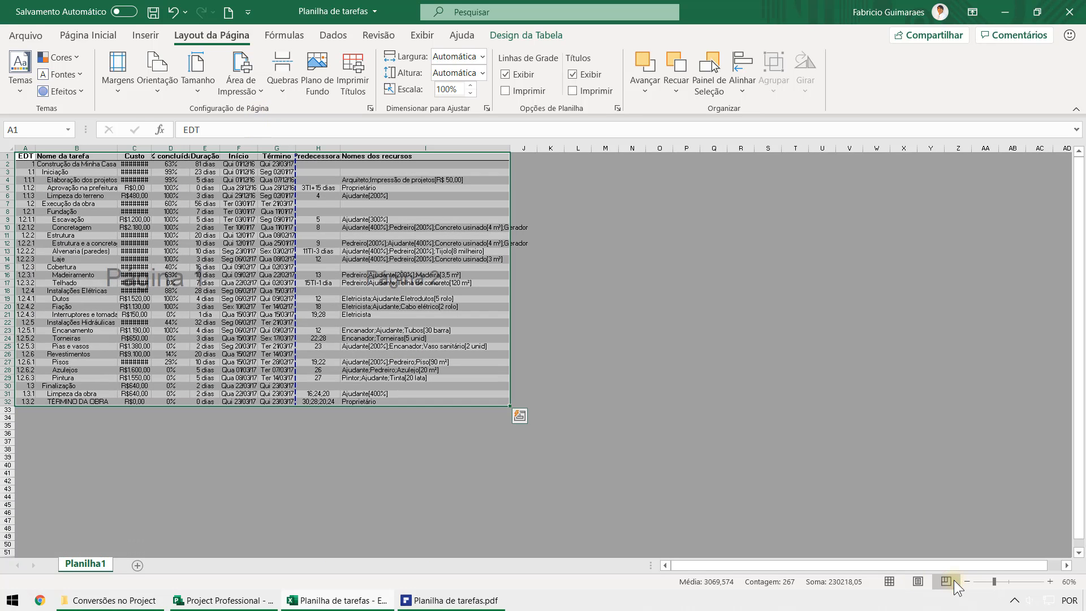
left_click(363, 333)
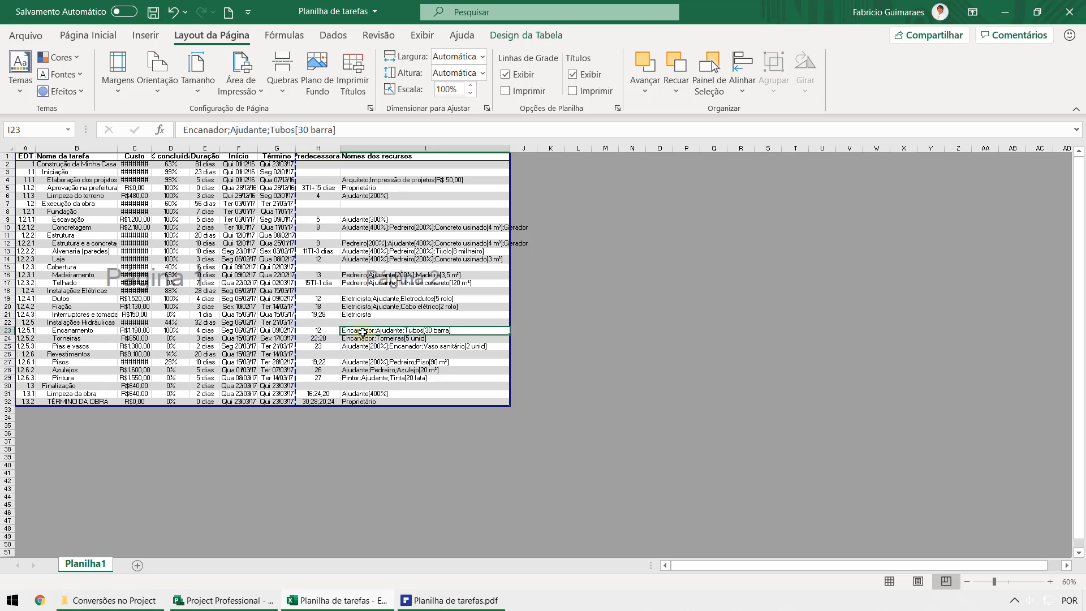
left_click_drag(295, 276, 507, 273)
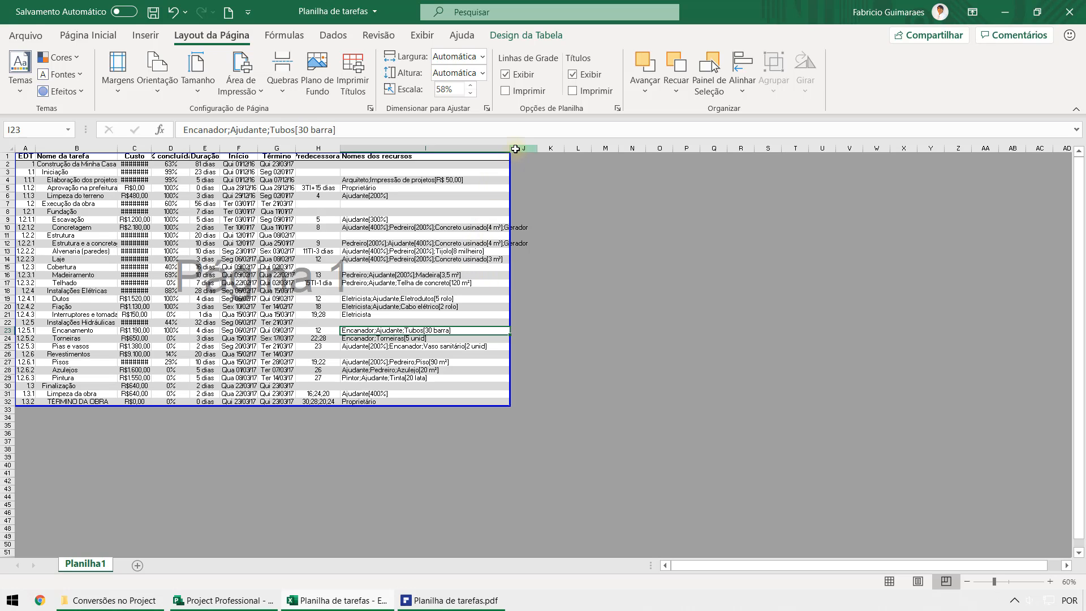
left_click_drag(510, 146, 537, 146)
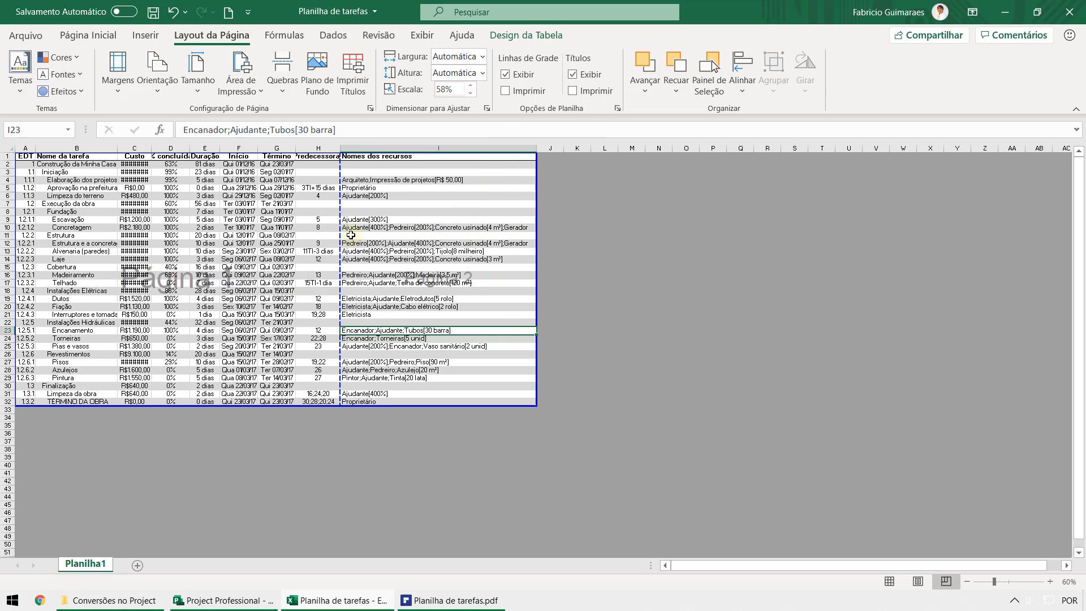
left_click_drag(341, 229, 533, 229)
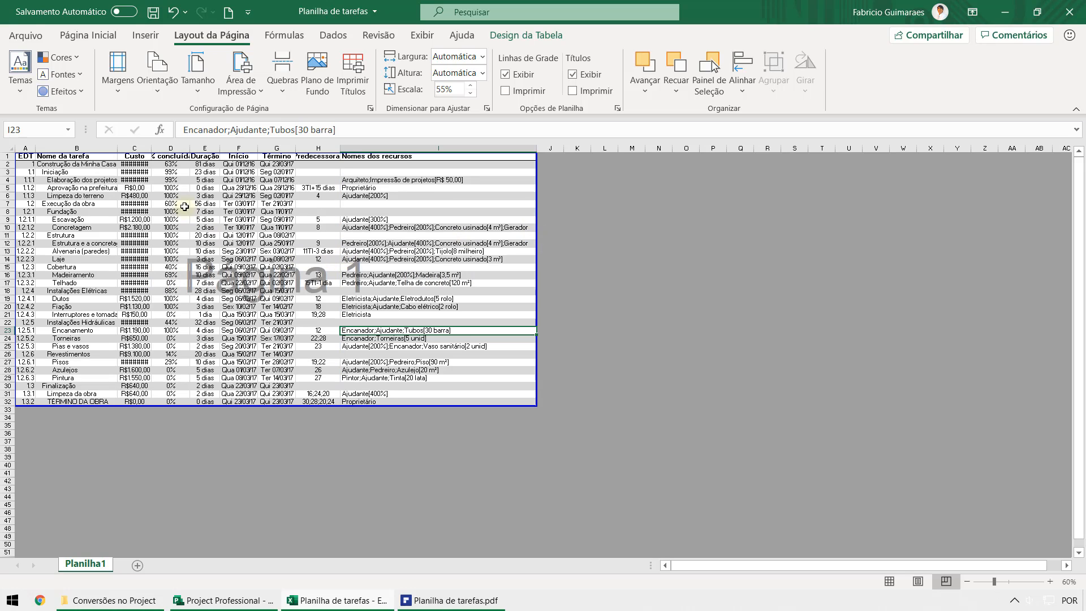
left_click(152, 12)
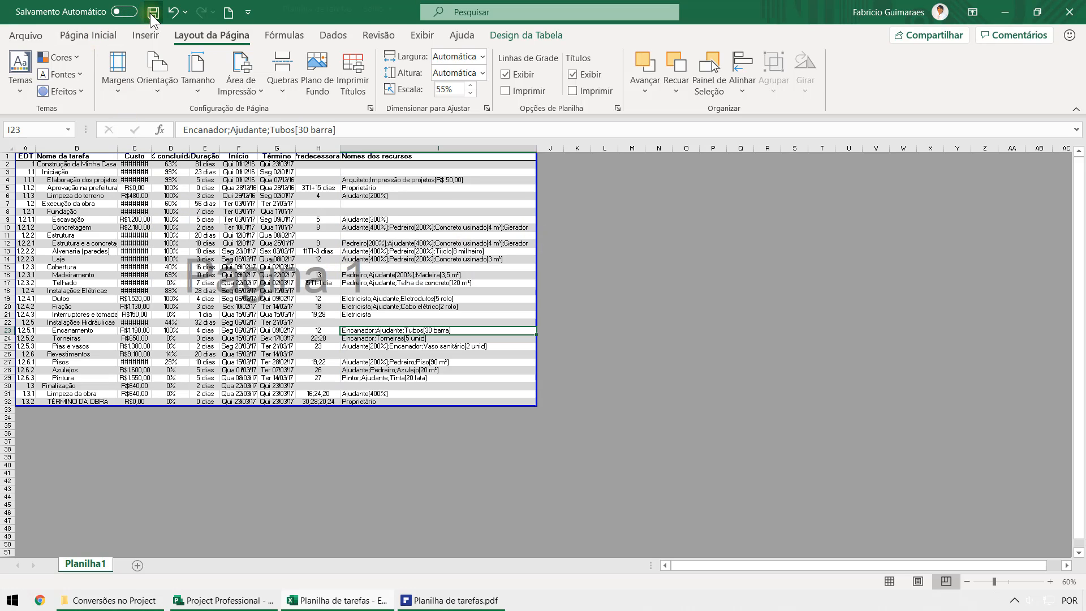
Switch to PDFelement, close the open PDF without saving, and create a new PDF from the updated Planilha de tarefas workbook.
left_click(453, 600)
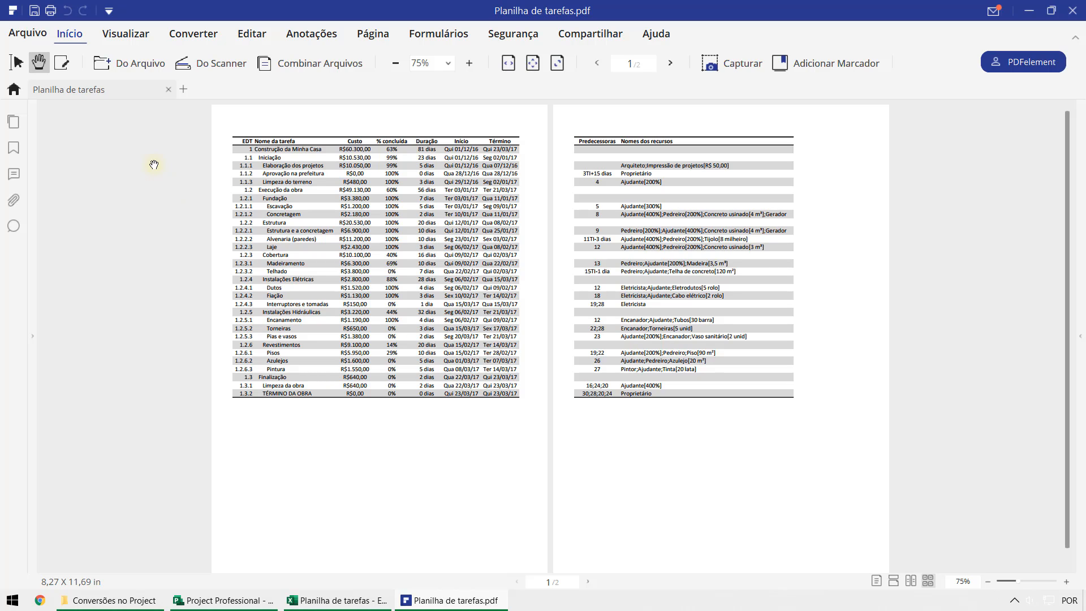
left_click(166, 88)
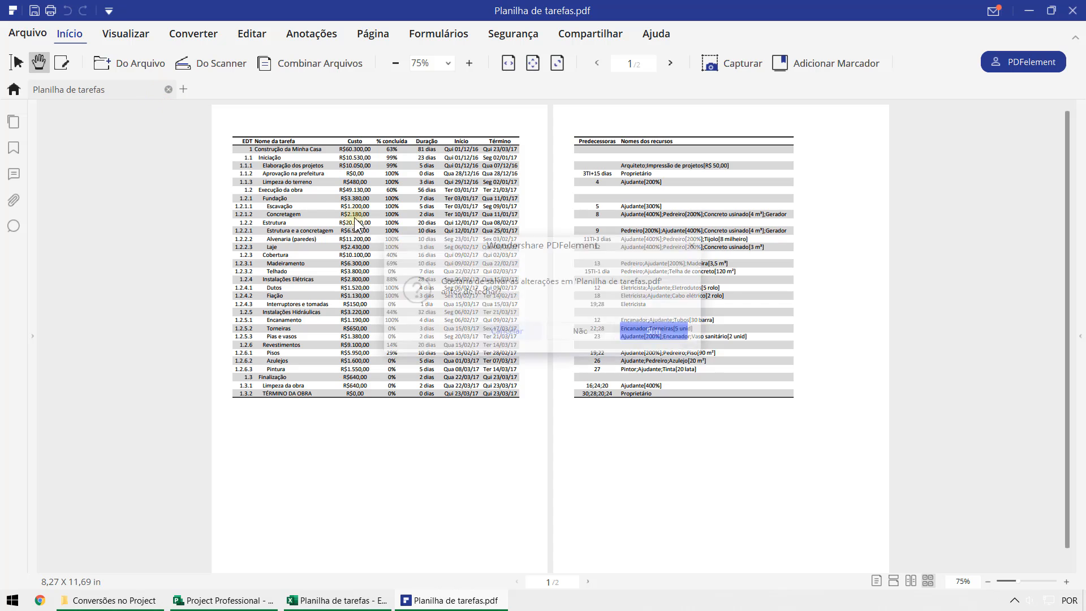
left_click(586, 328)
left_click(517, 309)
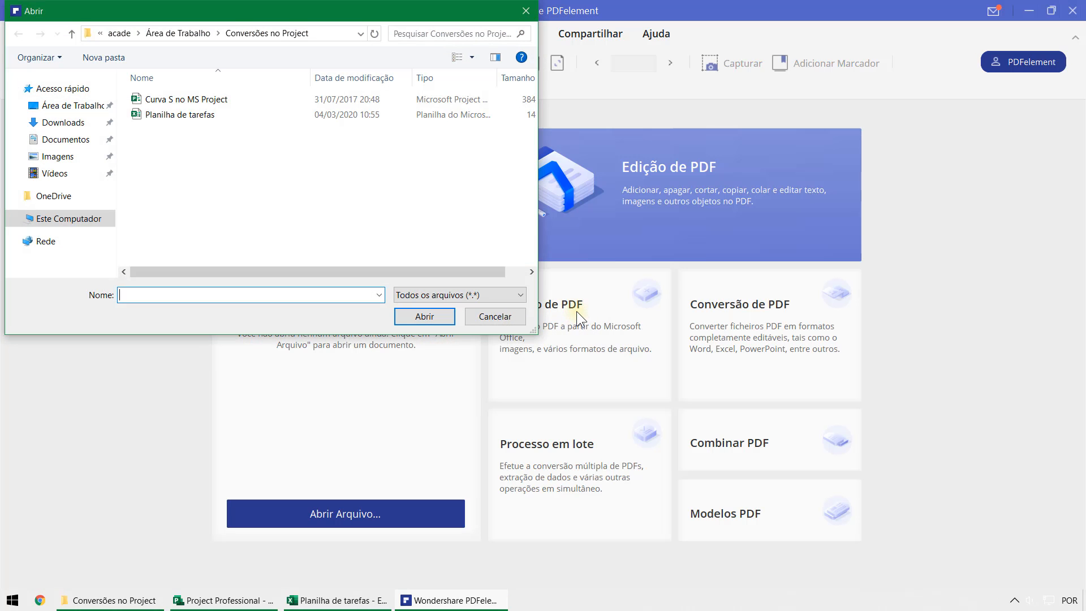
left_click(202, 115)
left_click(399, 315)
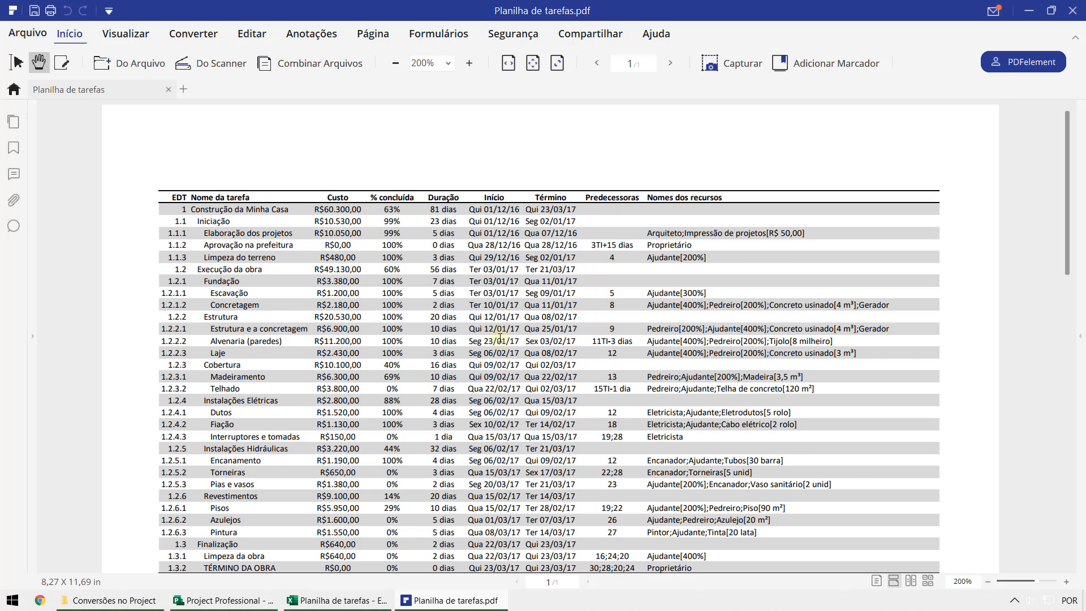
Start a new header and footer with "Organização XYZ" in the left header and "Autor:" plus the author's first name in the right header.
scroll(499, 338, "down", 6)
scroll(500, 338, "up", 6)
left_click(262, 39)
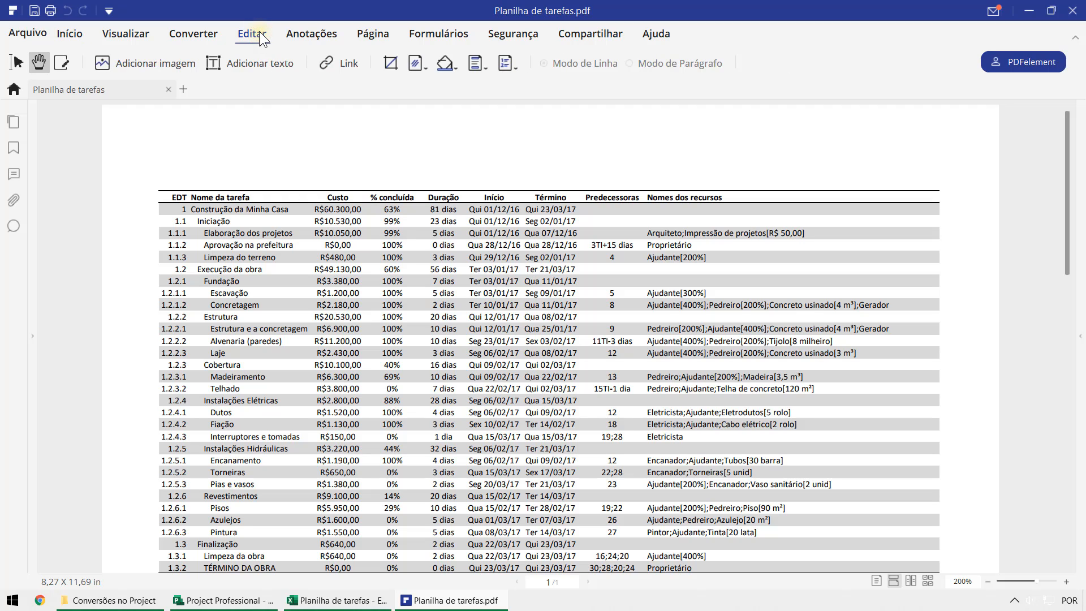
left_click(486, 63)
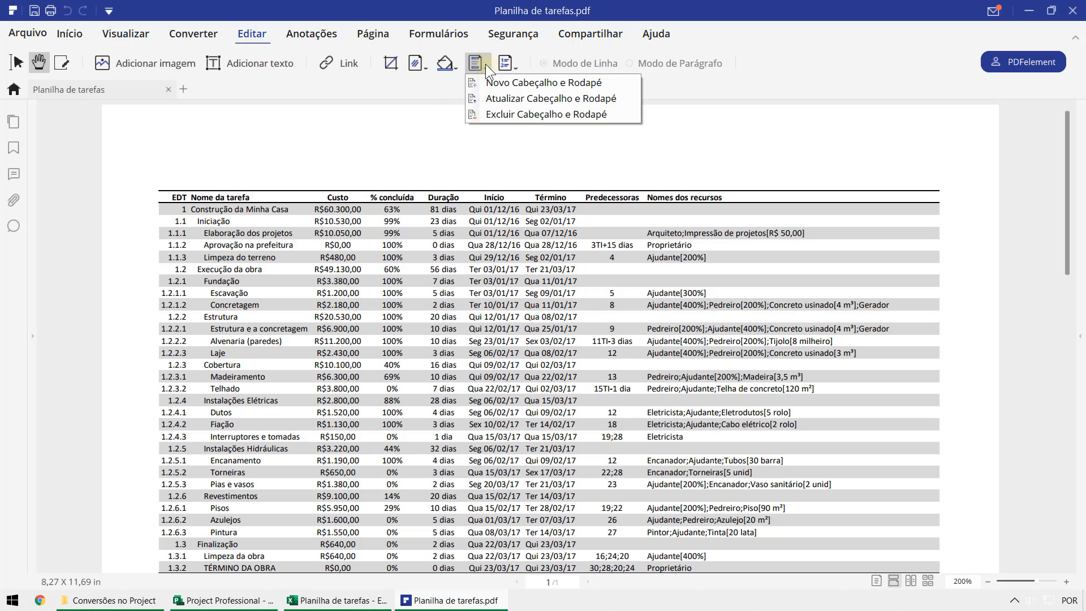
left_click(495, 83)
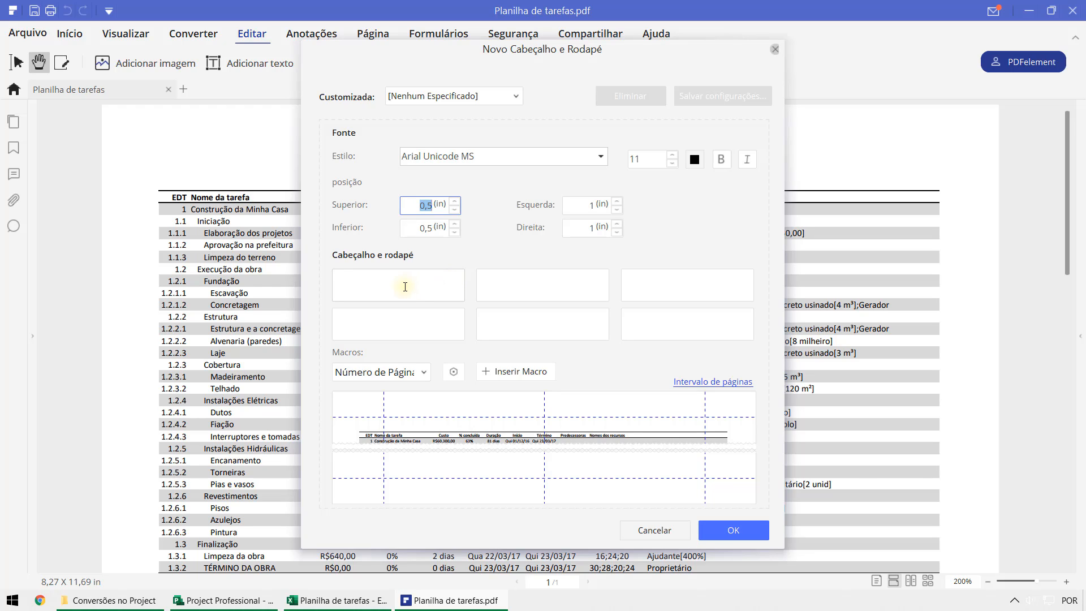
left_click(385, 285)
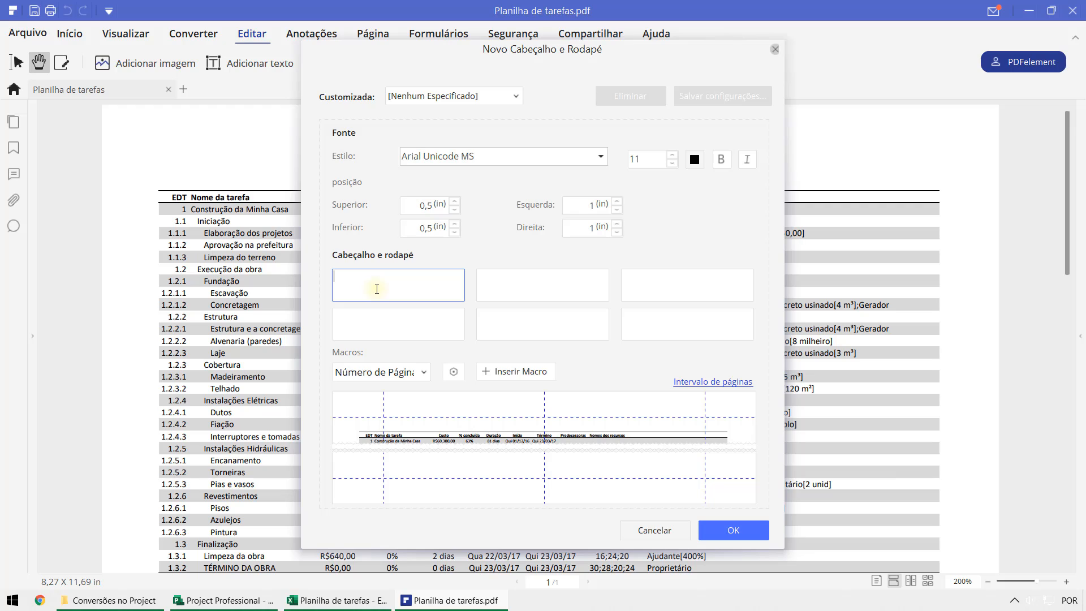
type("Organização XYZ")
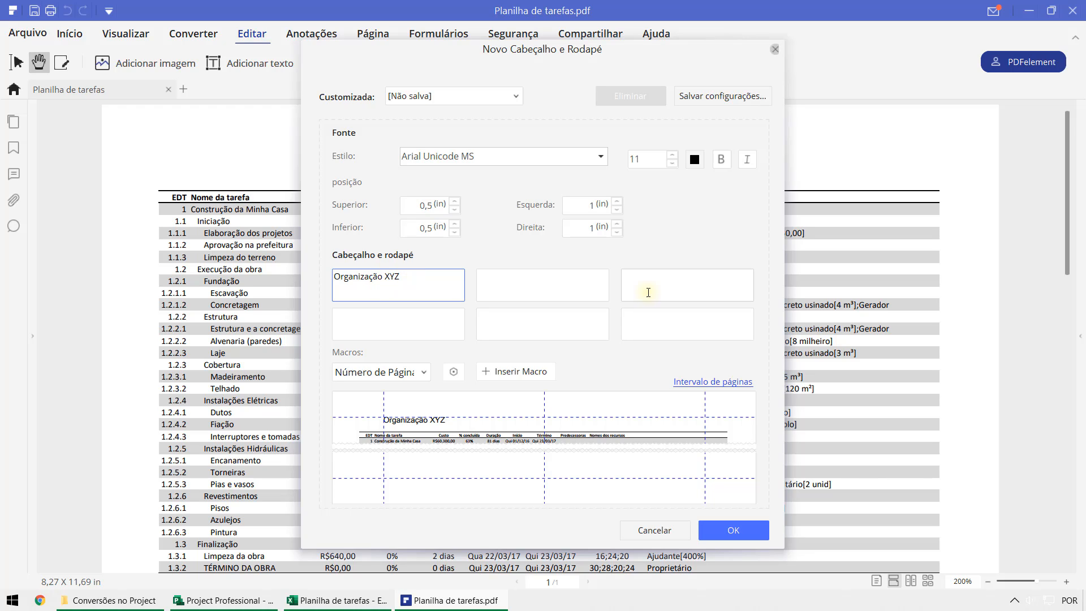
left_click(648, 292)
type("Au")
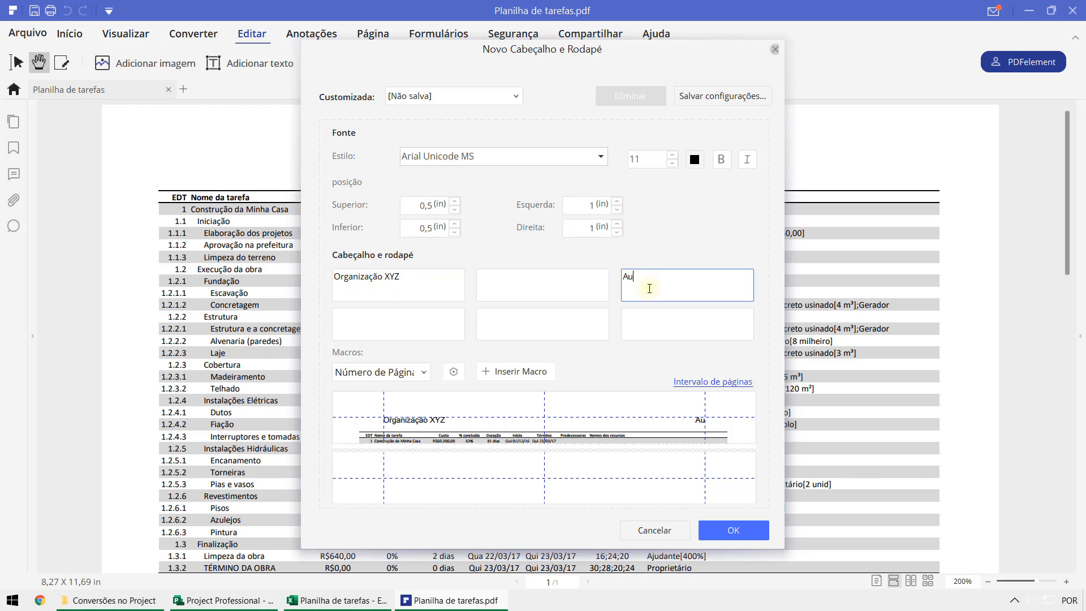
type("tor: Fabrício")
Insert the page number macro in the left footer and the date macro in the right footer, and apply the header and footer.
left_click(403, 315)
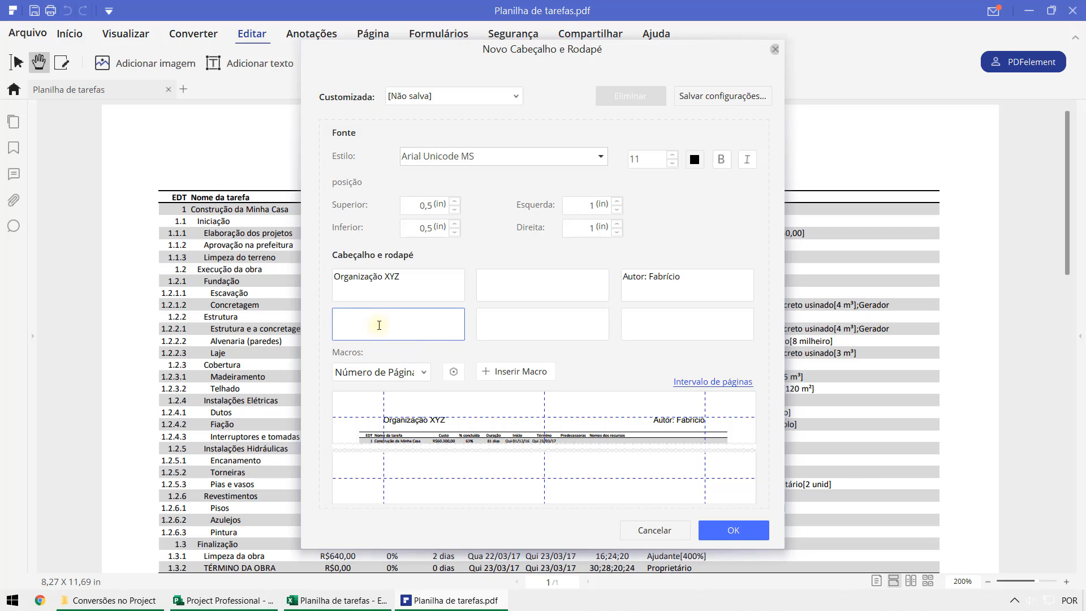
left_click(518, 371)
left_click(650, 319)
left_click(427, 370)
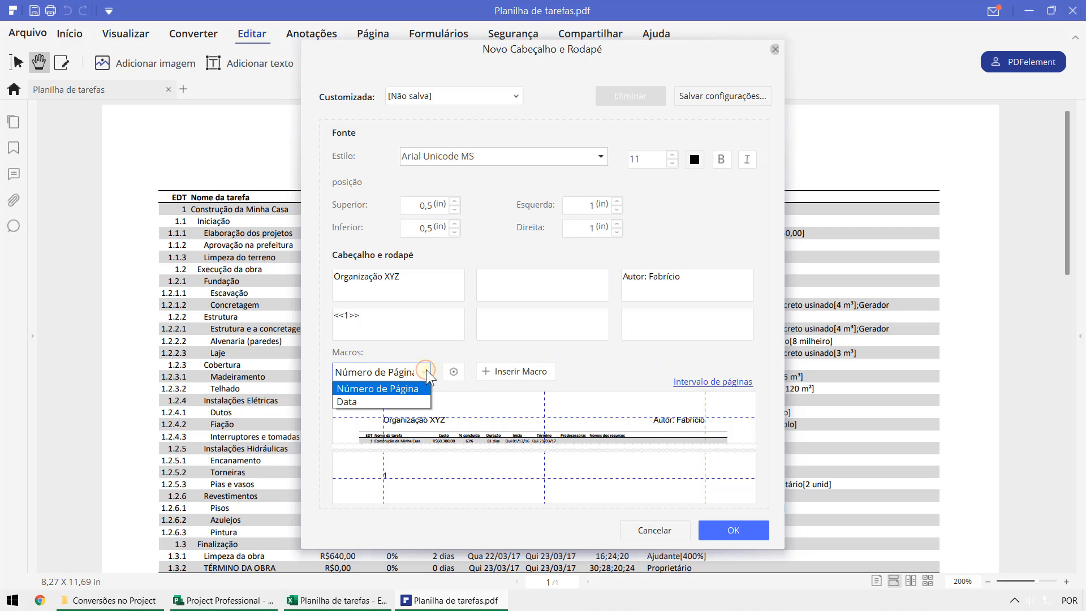
left_click(391, 402)
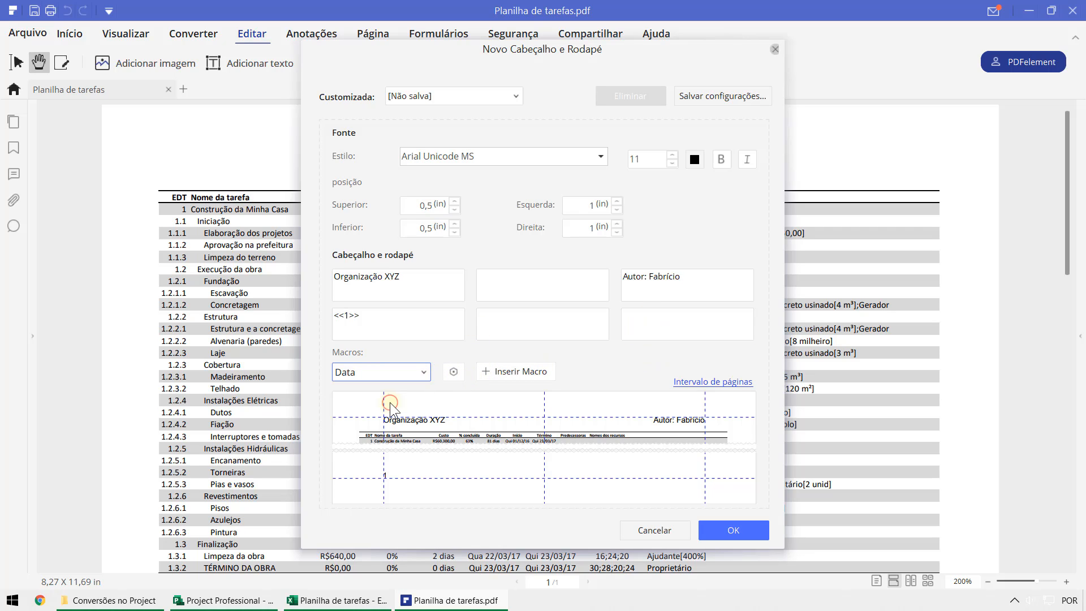
left_click(534, 373)
left_click(730, 524)
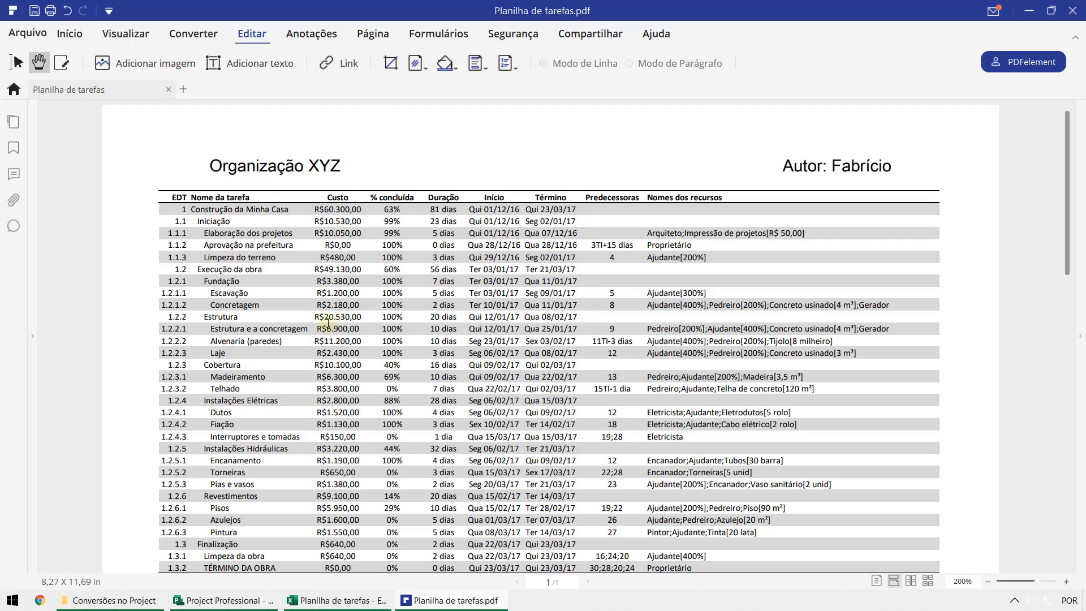
Add a link over the "Organização XYZ" header text that opens the file Curva S no MS Project.mpp.
left_click(345, 62)
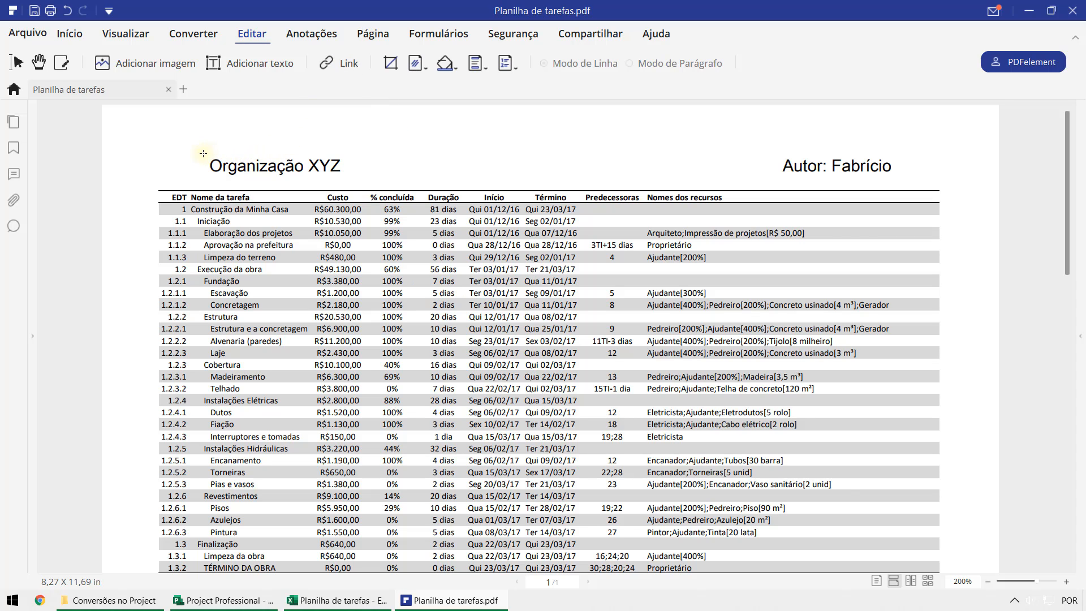
left_click_drag(203, 154, 348, 180)
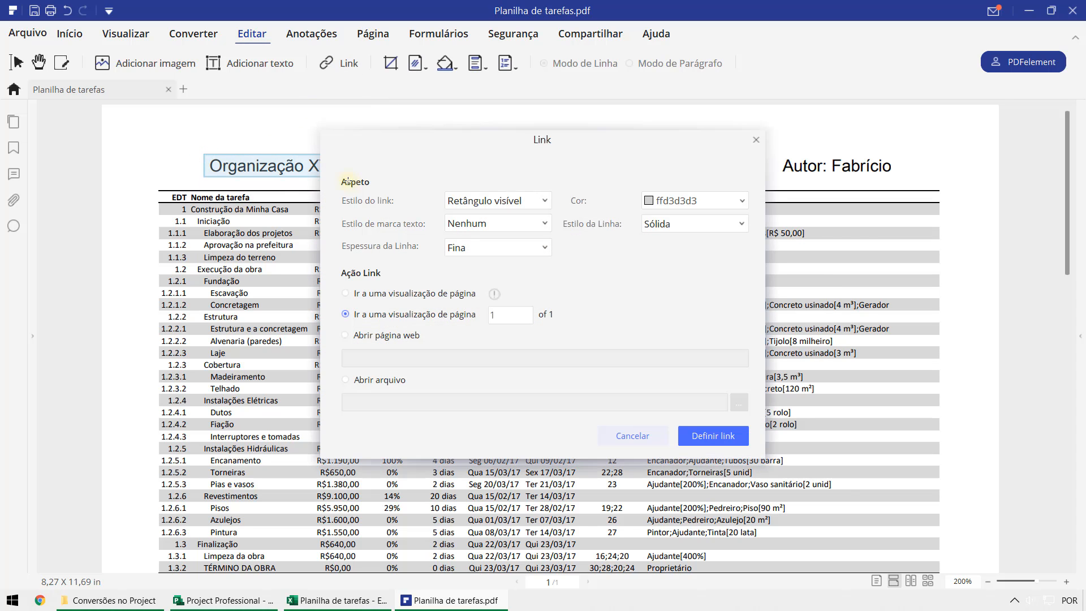
left_click(353, 380)
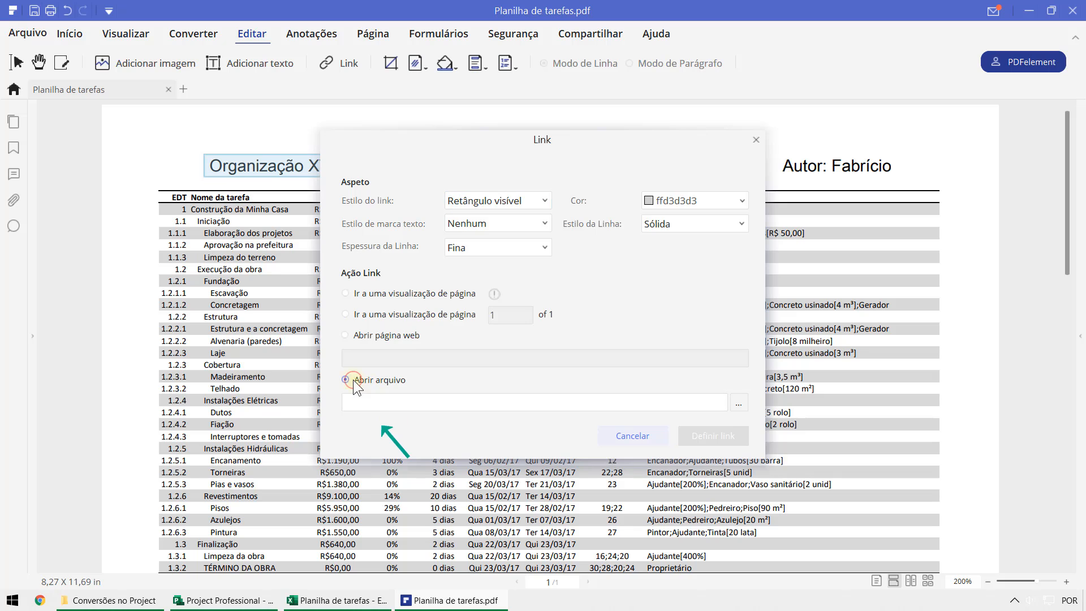
left_click(736, 398)
left_click(501, 256)
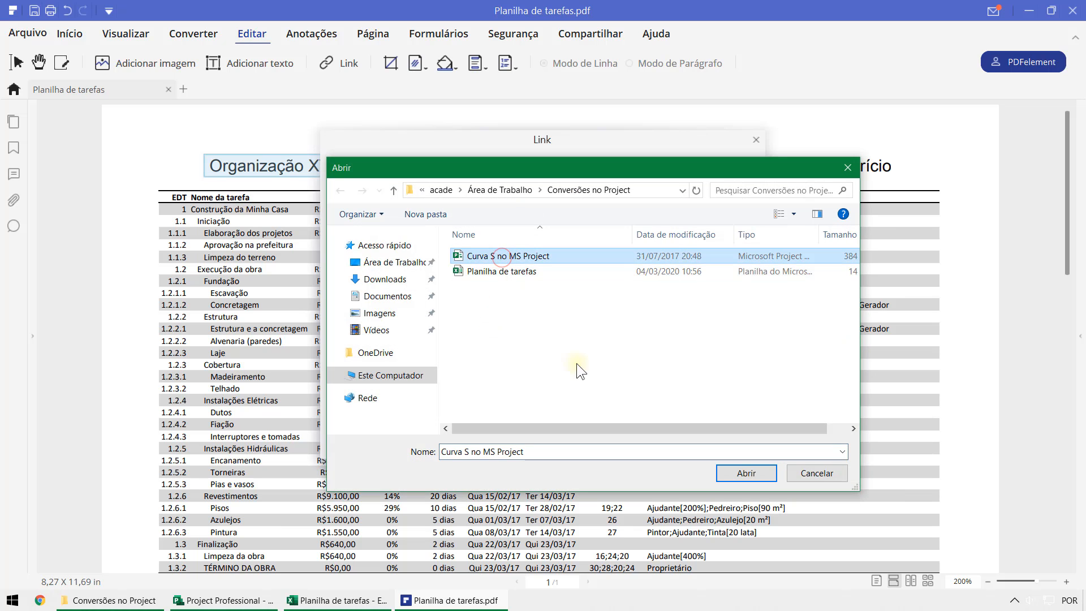
left_click(740, 474)
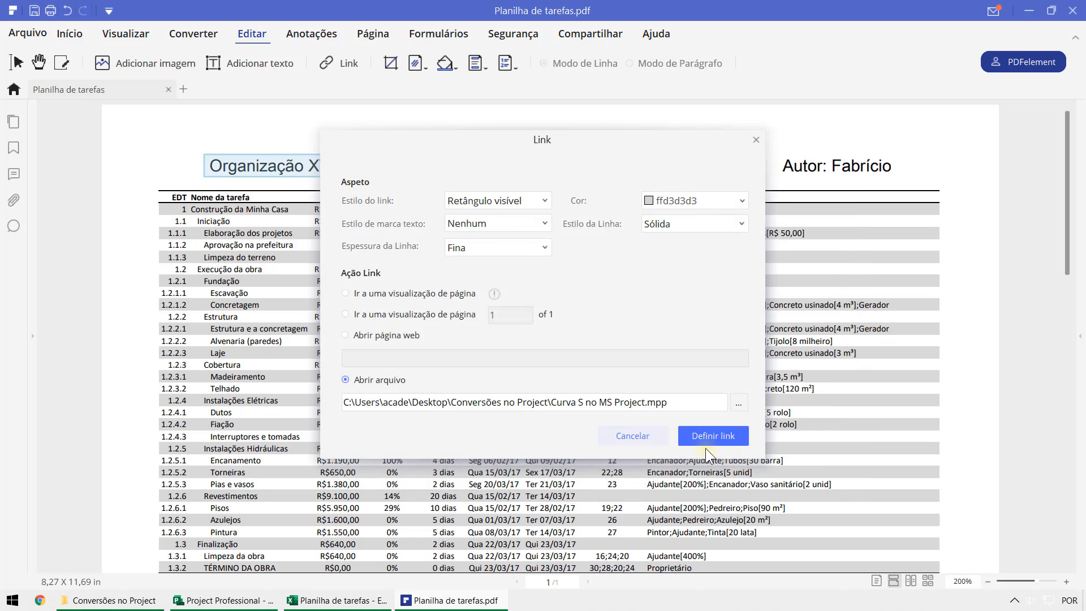
left_click(705, 441)
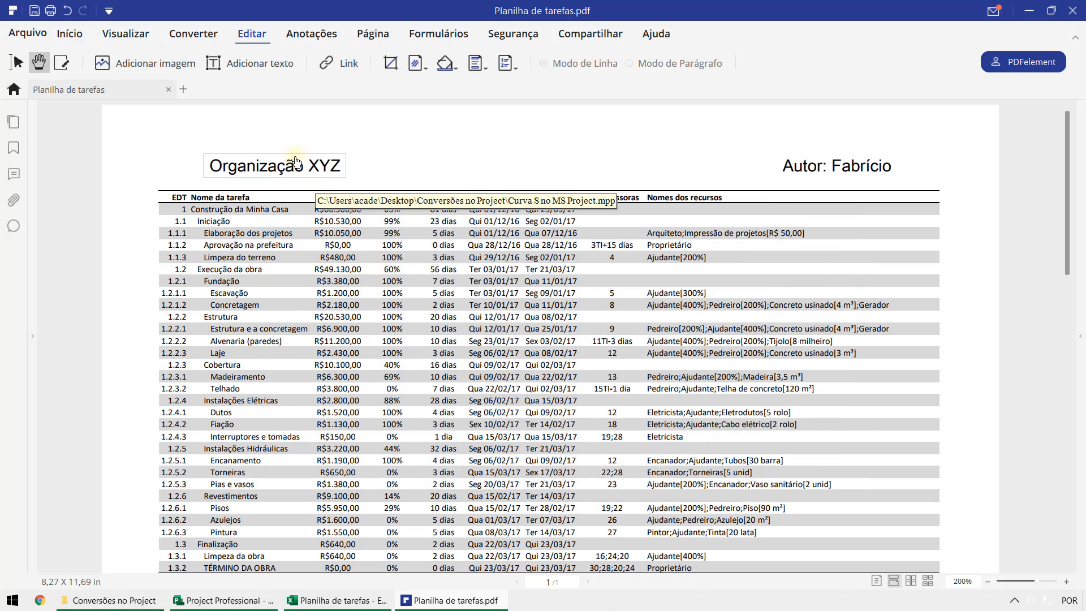
Create a text watermark reading "GERADO POR" plus the author's first name in capitals, with opacity set to 36%.
scroll(392, 396, "down", 2)
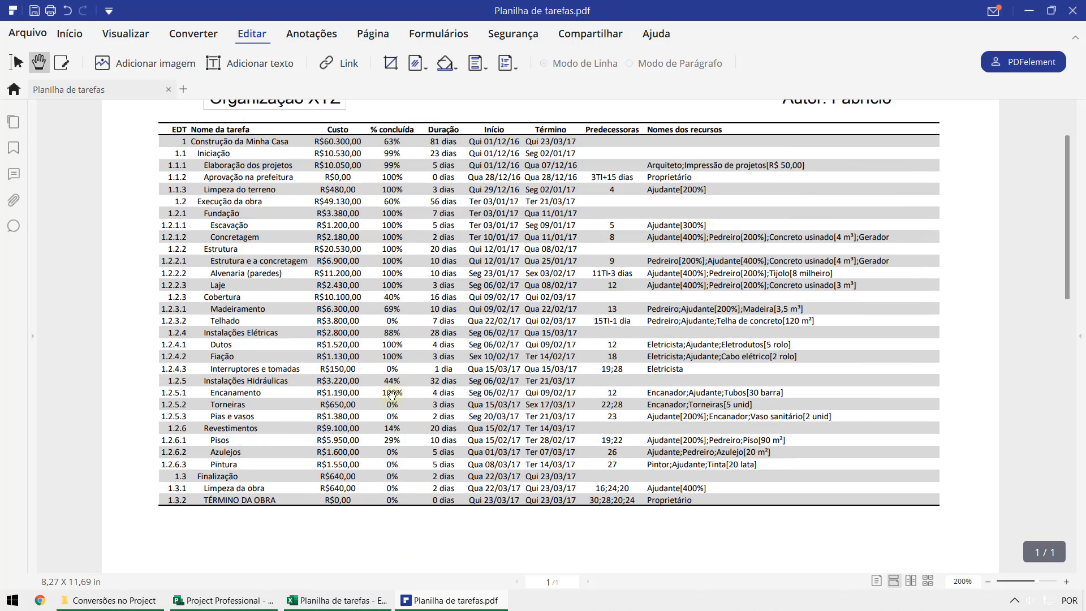
scroll(392, 396, "up", 2)
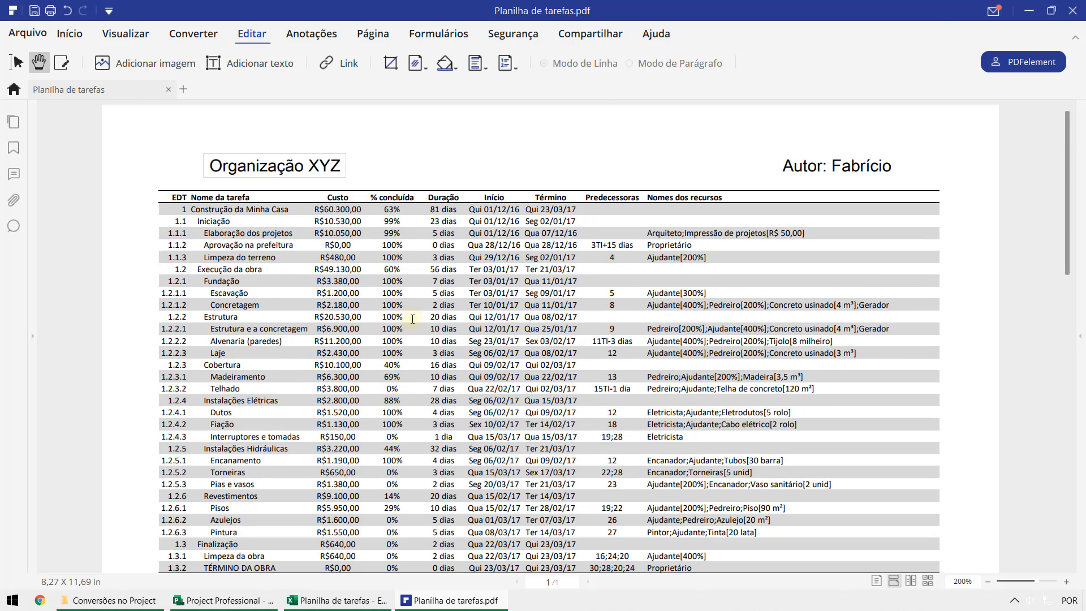
scroll(413, 319, "down", 2)
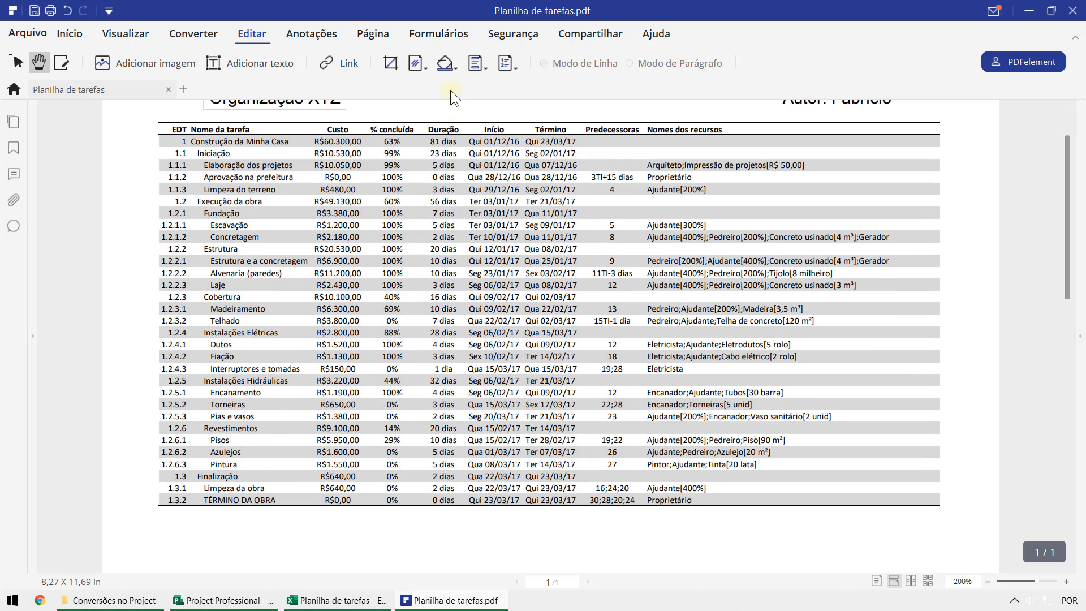
left_click(420, 66)
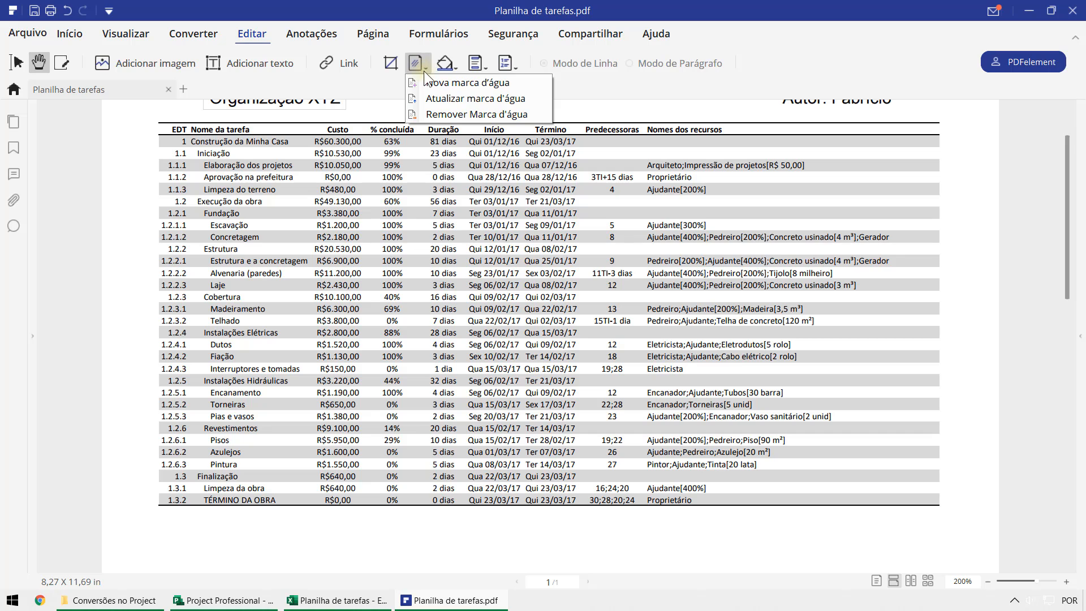
left_click(431, 84)
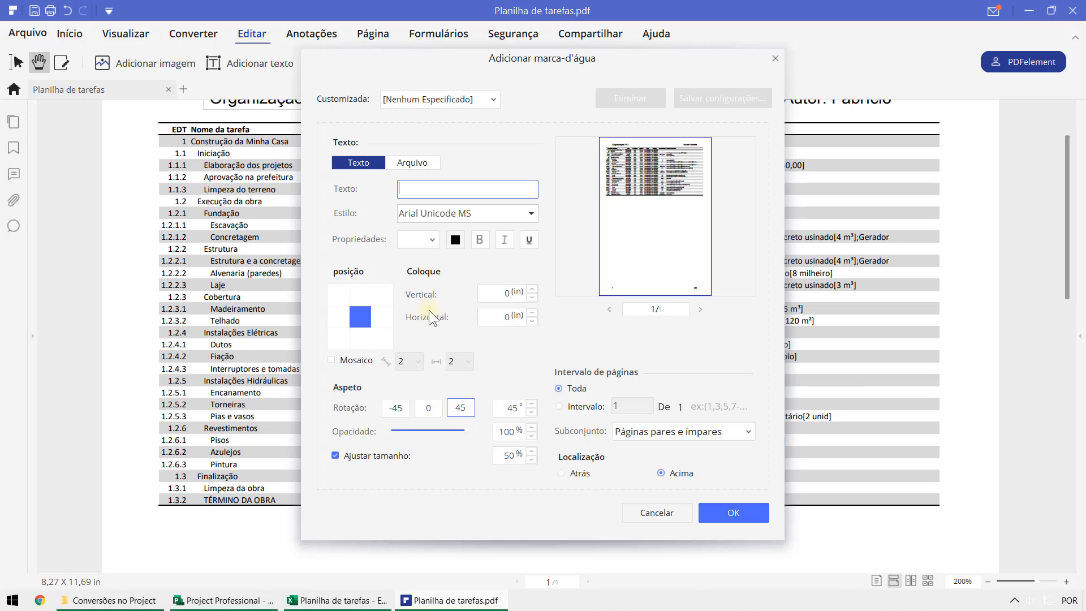
type("GERADO POR F")
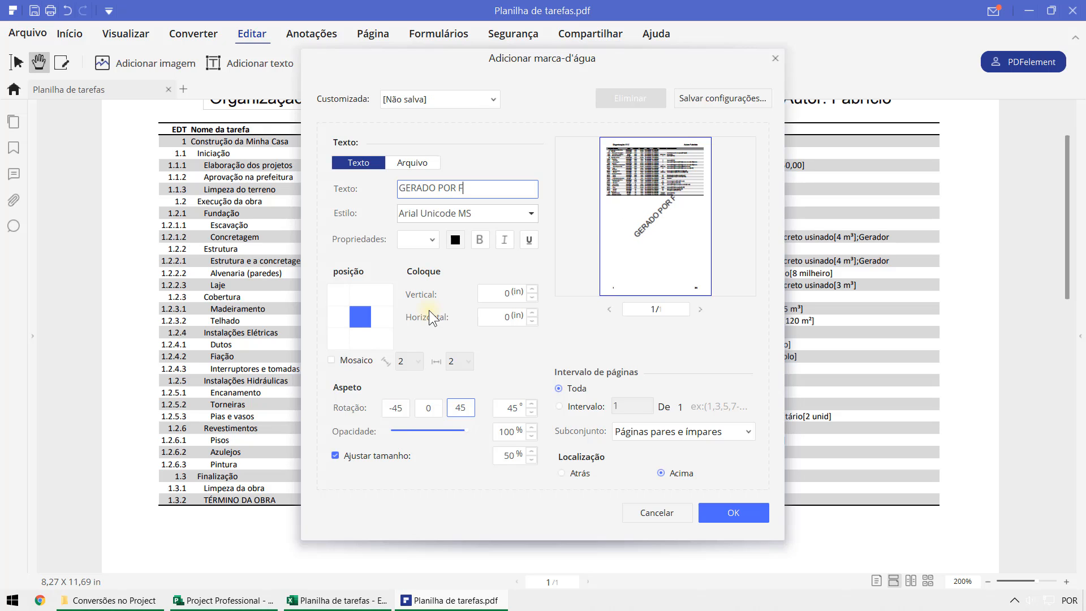
type("ABRÍCIO")
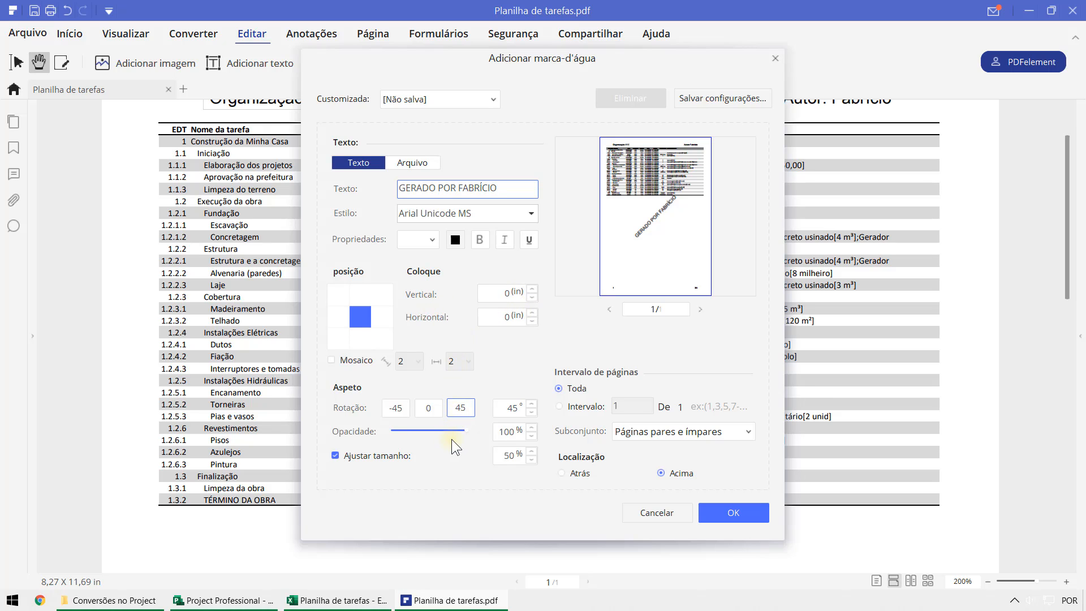
left_click_drag(464, 430, 417, 430)
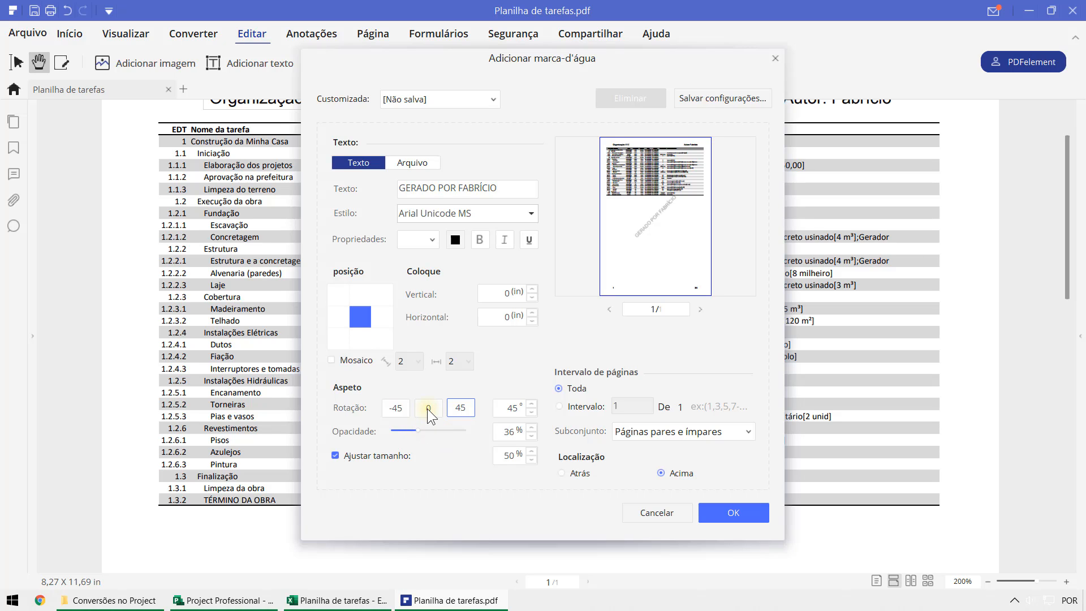
Keep size adjustment enabled, enlarge the watermark to slightly over 80%, apply it and check it on the page.
left_click(367, 457)
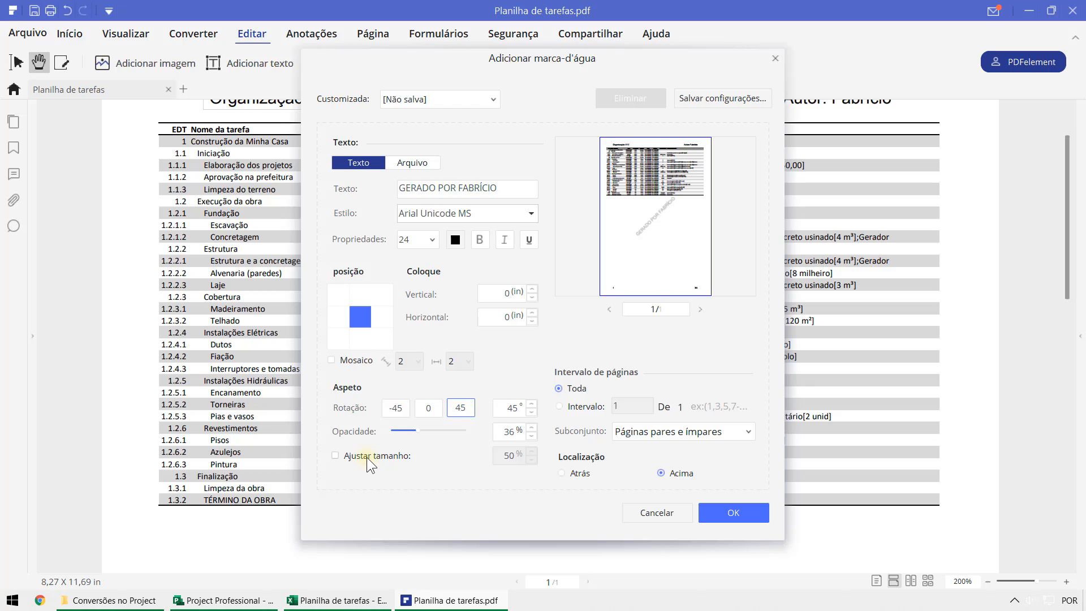
left_click(367, 457)
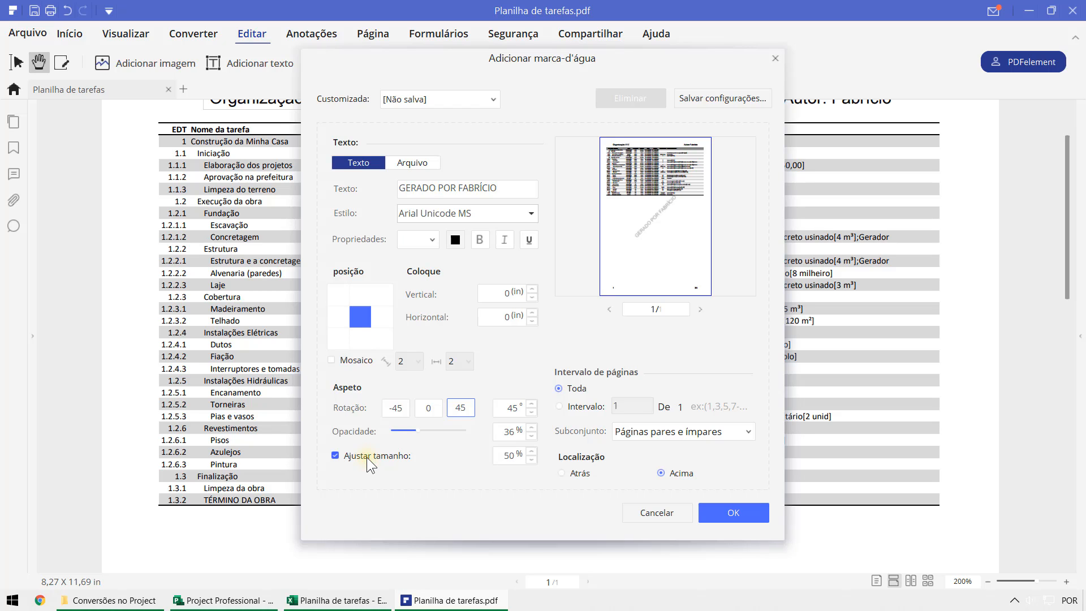
left_click(532, 451)
left_click(532, 451)
left_click(532, 451)
left_click(531, 451)
left_click(531, 451)
left_click(531, 451)
left_click(531, 451)
left_click(531, 451)
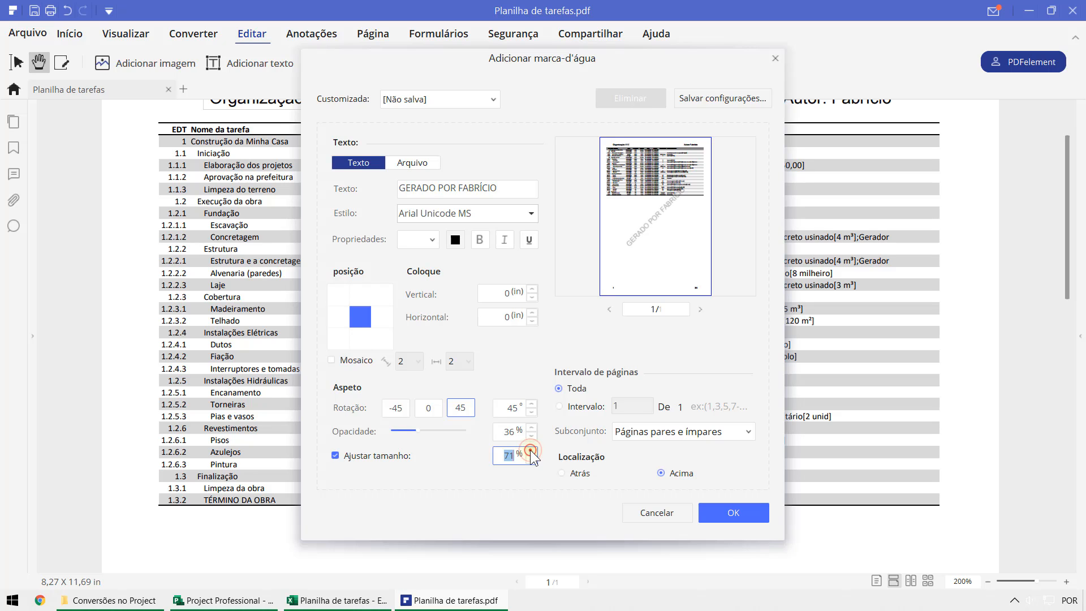
left_click(531, 451)
left_click(532, 451)
left_click(531, 451)
left_click(531, 451)
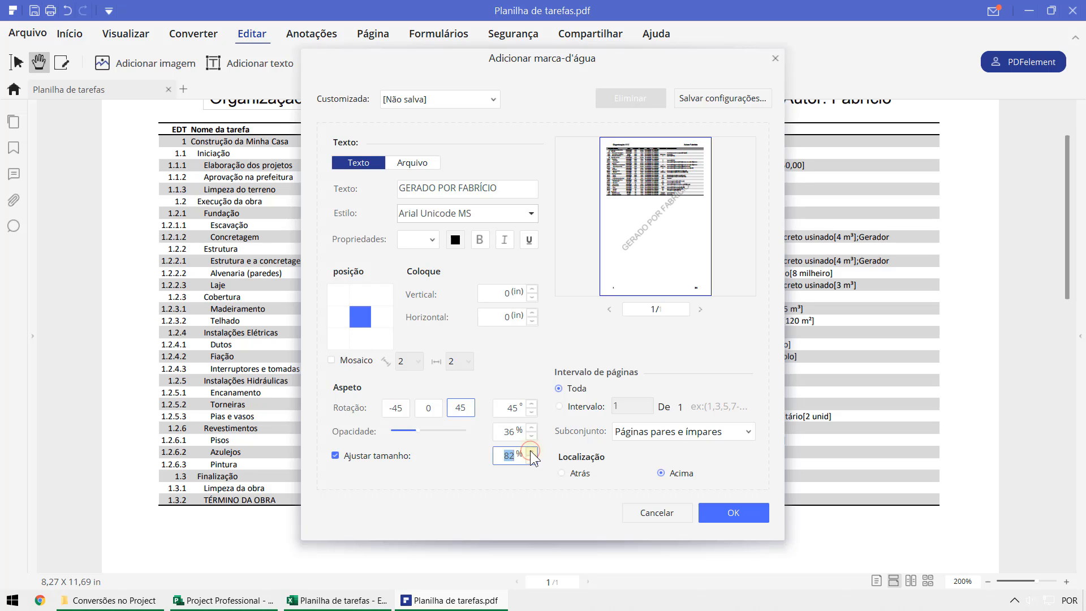
left_click(531, 451)
left_click(531, 451)
left_click(714, 515)
scroll(620, 418, "down", 10)
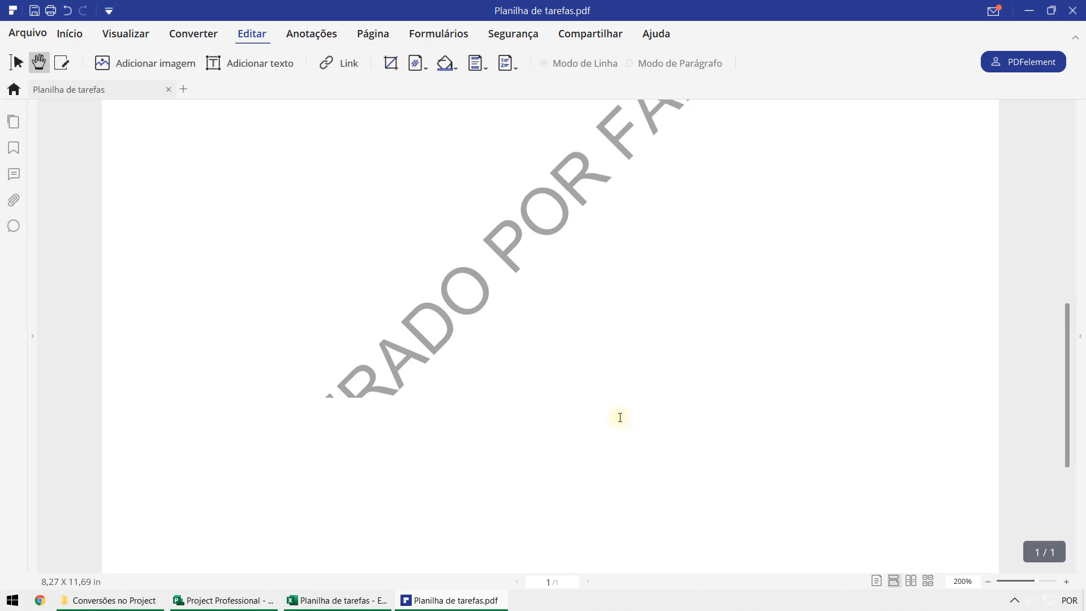
scroll(620, 417, "up", 10)
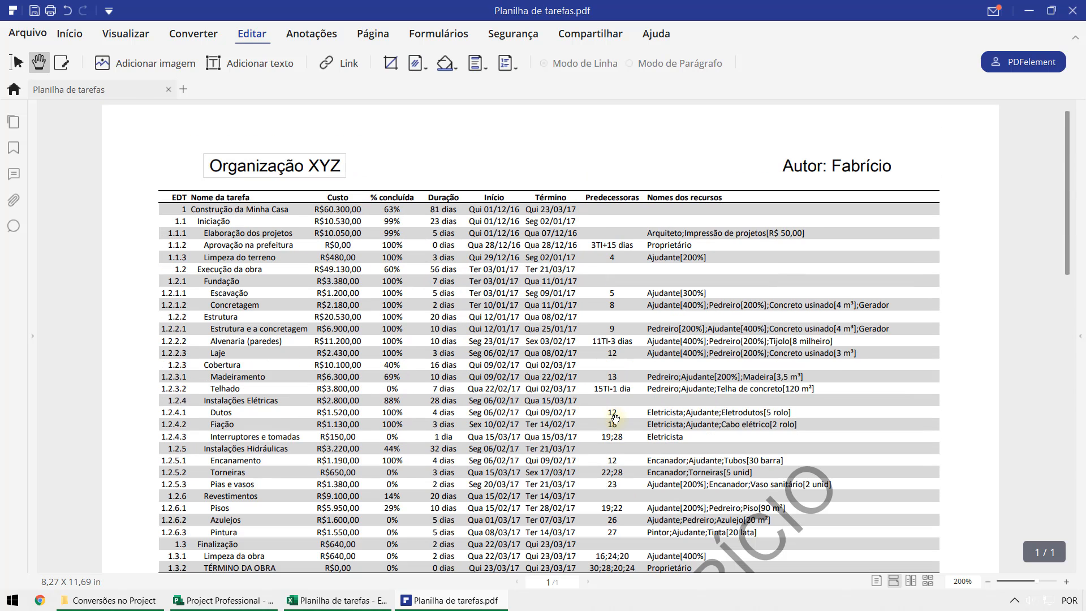
scroll(534, 337, "down", 5)
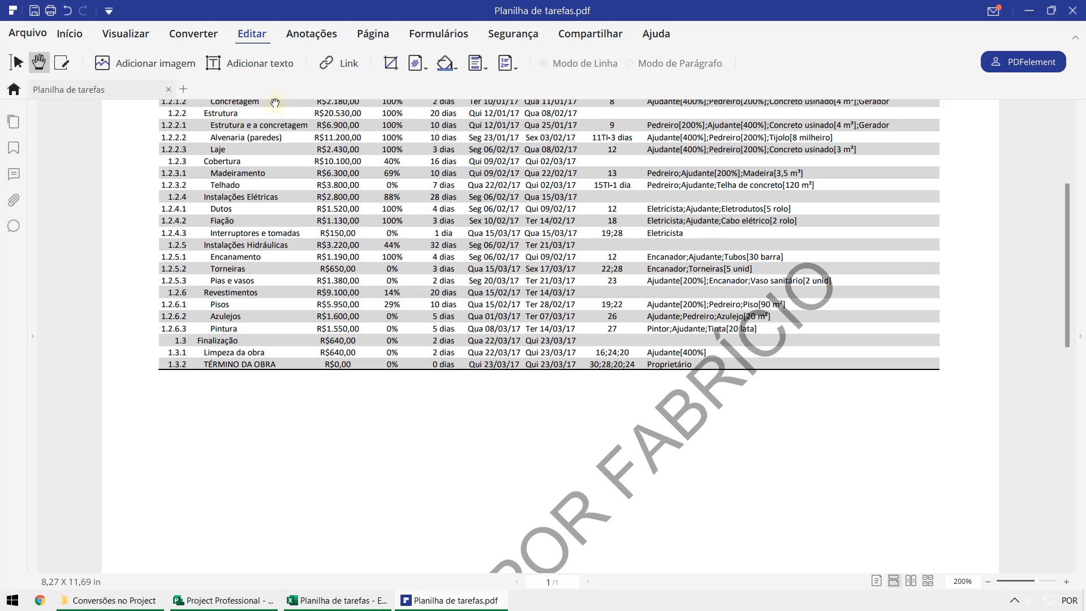
Draw a red arrow annotation from the Estrutura row (1.2.2) down to the Laje row (1.2.2.3).
left_click(253, 63)
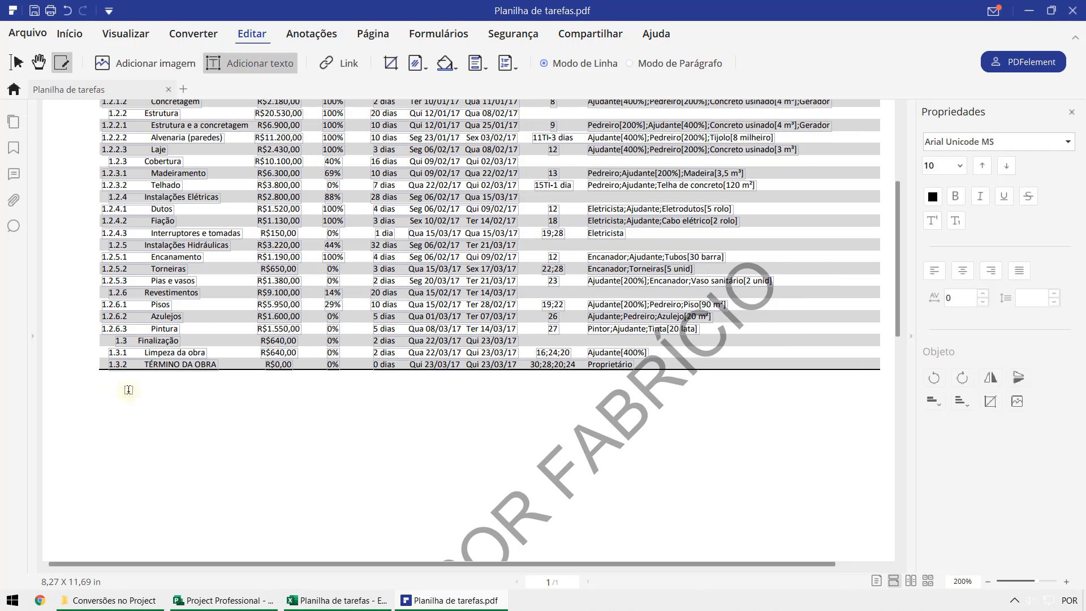
left_click(298, 38)
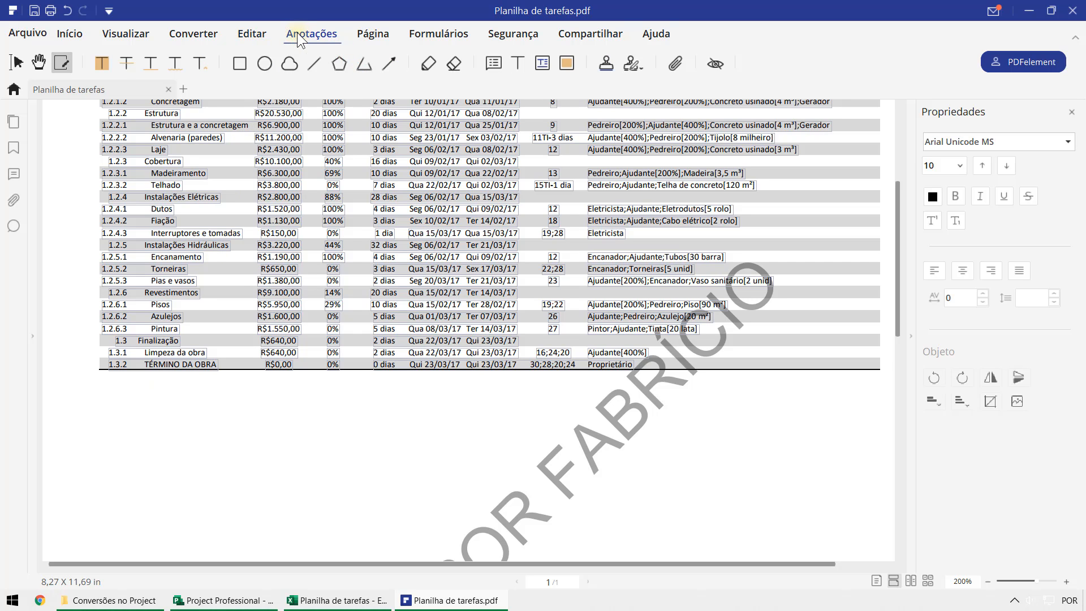
scroll(398, 96, "up", 3)
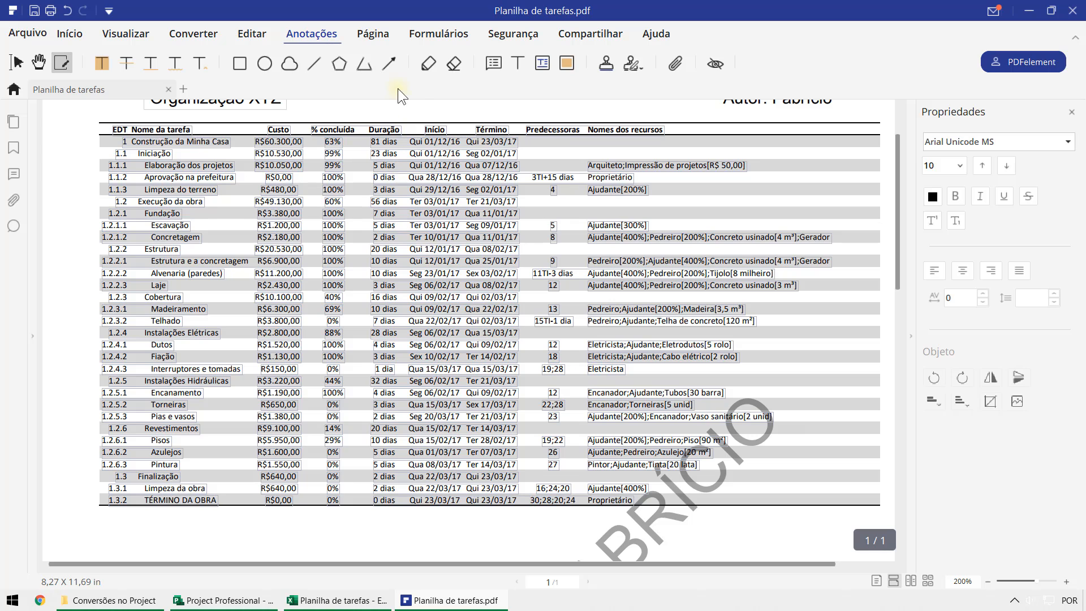
left_click(390, 64)
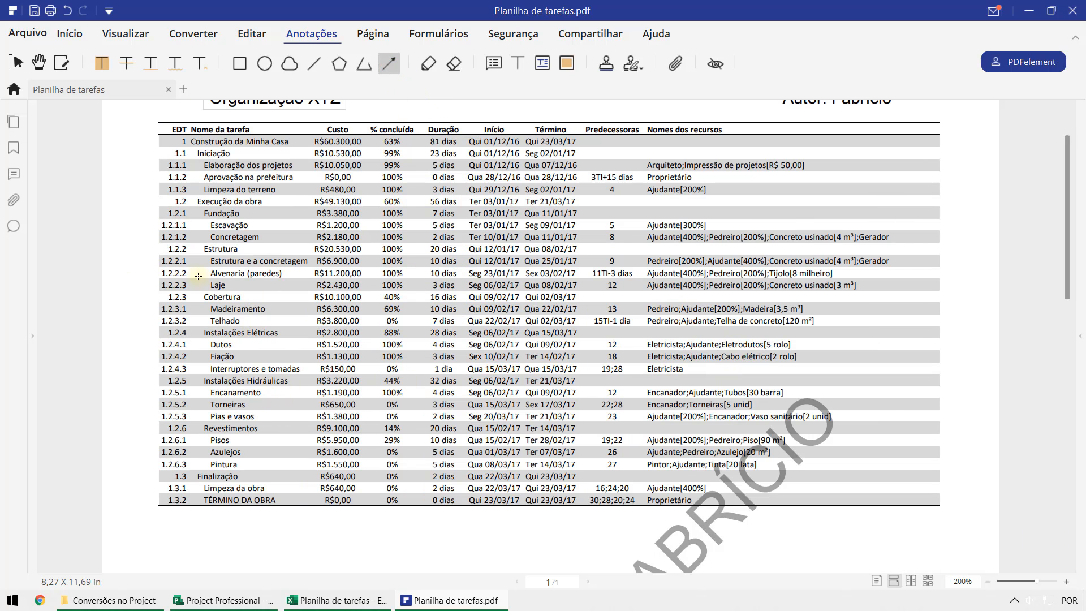
mouse_move(190, 265)
left_mouse_down()
mouse_move(209, 285)
mouse_move(191, 249)
left_mouse_up()
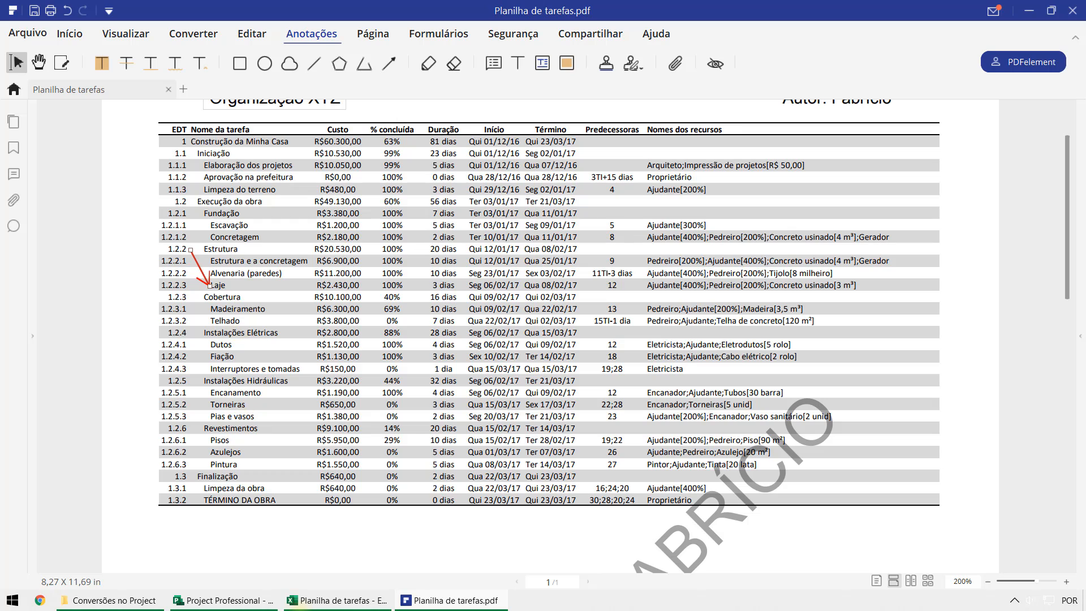
left_click(282, 547)
Highlight the full-width area of rows 1.2.2 Estrutura to 1.2.2.3 Laje in yellow.
left_click(566, 63)
left_click_drag(158, 243, 939, 290)
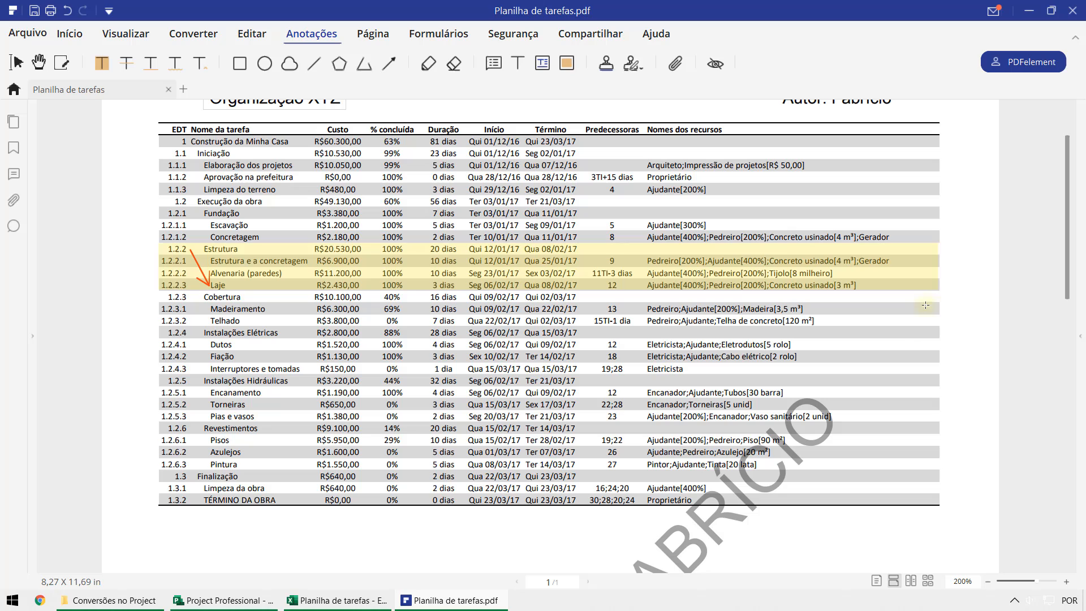
left_click(115, 308)
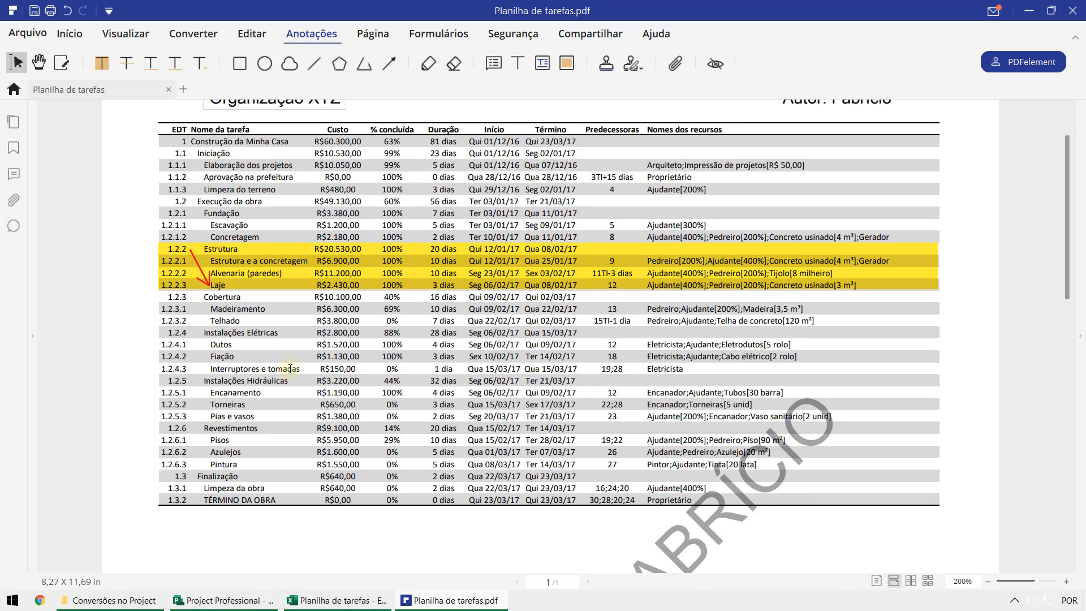
Add a sticky note beside the Telhado row's resources with the text "Ainda não foi realizada a aquisição das telhas de concreto".
left_click(493, 63)
left_click(823, 320)
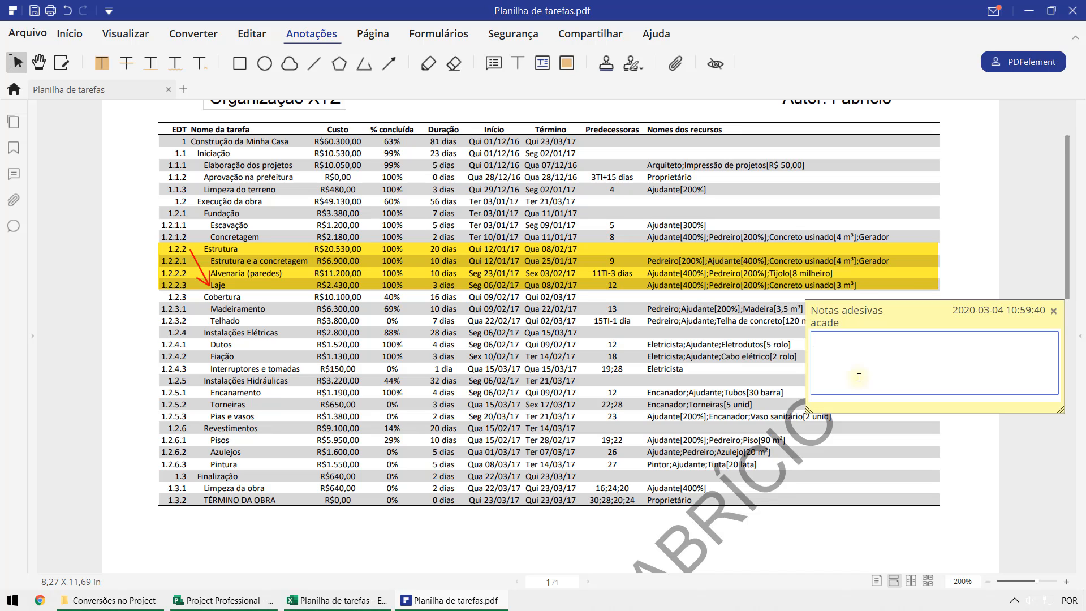
type("Ainda não foi realizada a aquisição ")
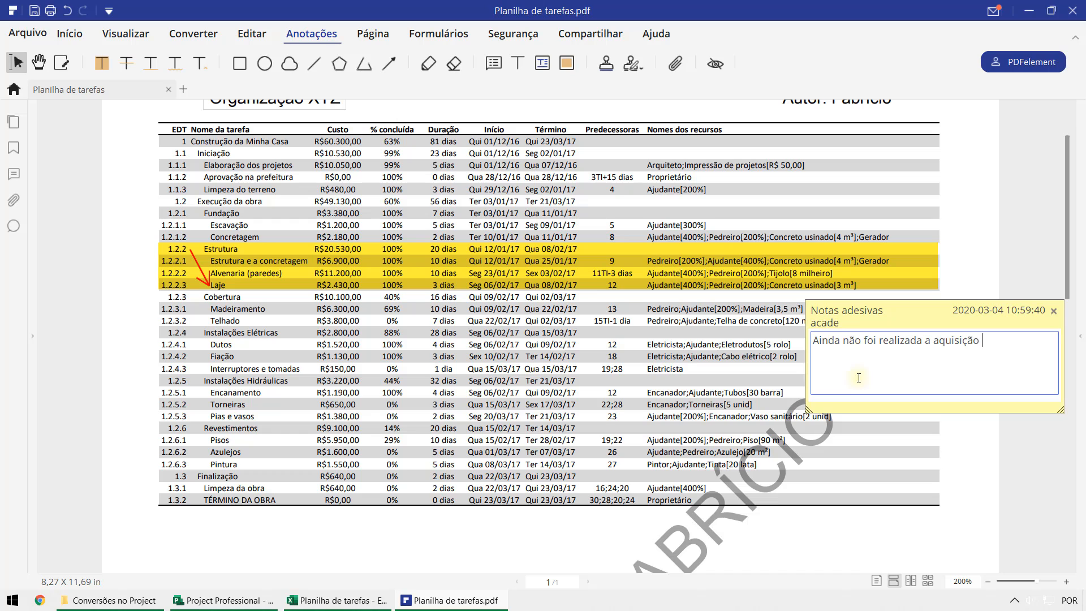
type("das telhas de concreto")
left_click(962, 470)
double_click(798, 526)
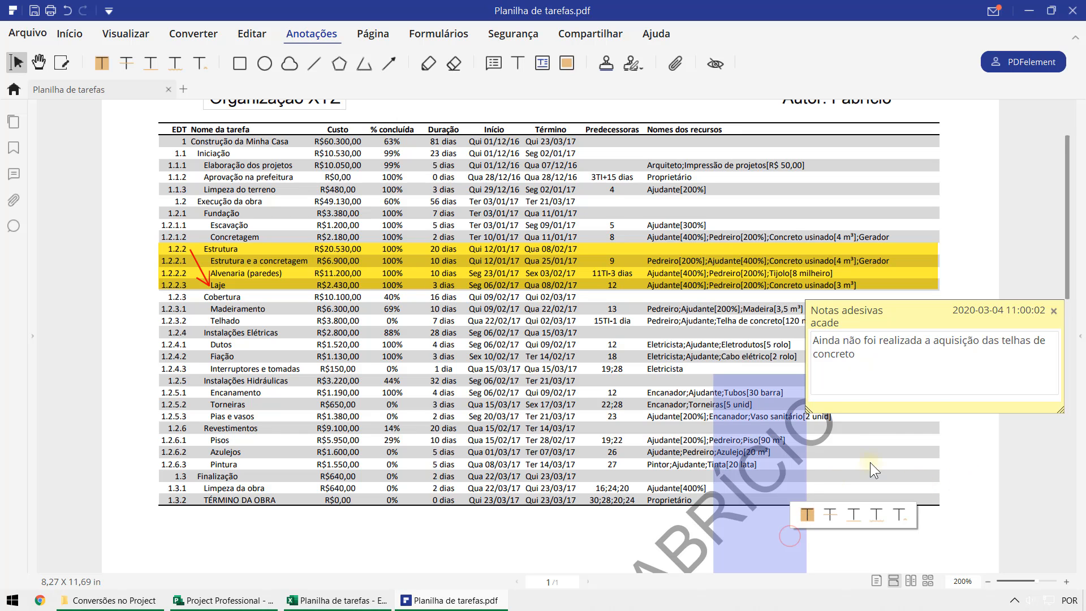
left_click(962, 465)
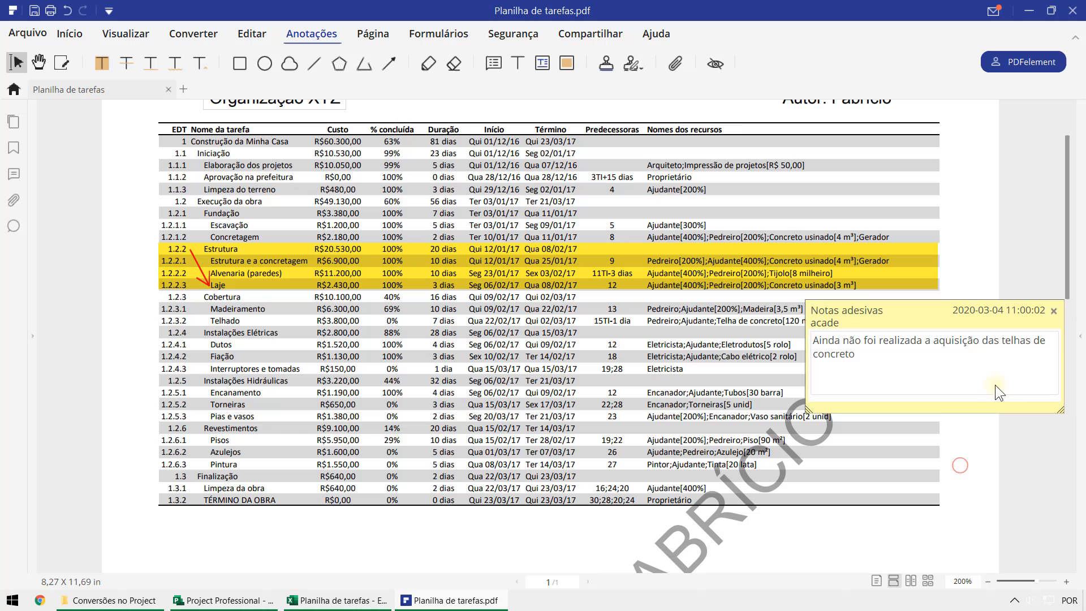
Close the sticky note and shift its marker slightly away from the Telhado row's resource text.
left_click(1055, 311)
left_click_drag(819, 321, 828, 319)
left_click(956, 361)
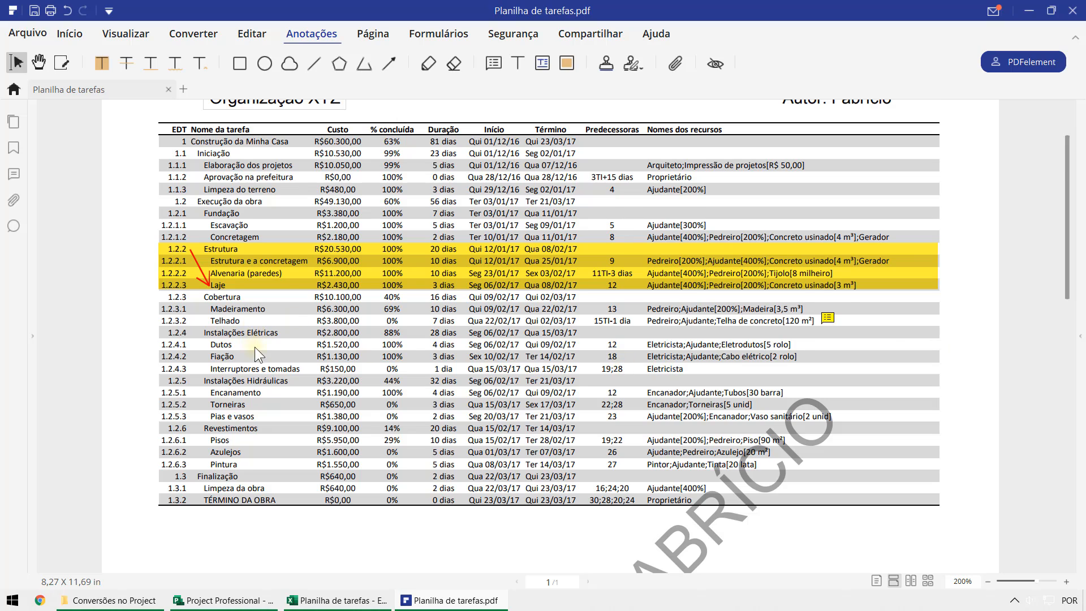
Save the annotated PDF as "Planilha de tarefas PDF Editado" in the desktop folder Conversões no Project.
scroll(255, 347, "down", 5)
scroll(270, 374, "up", 6)
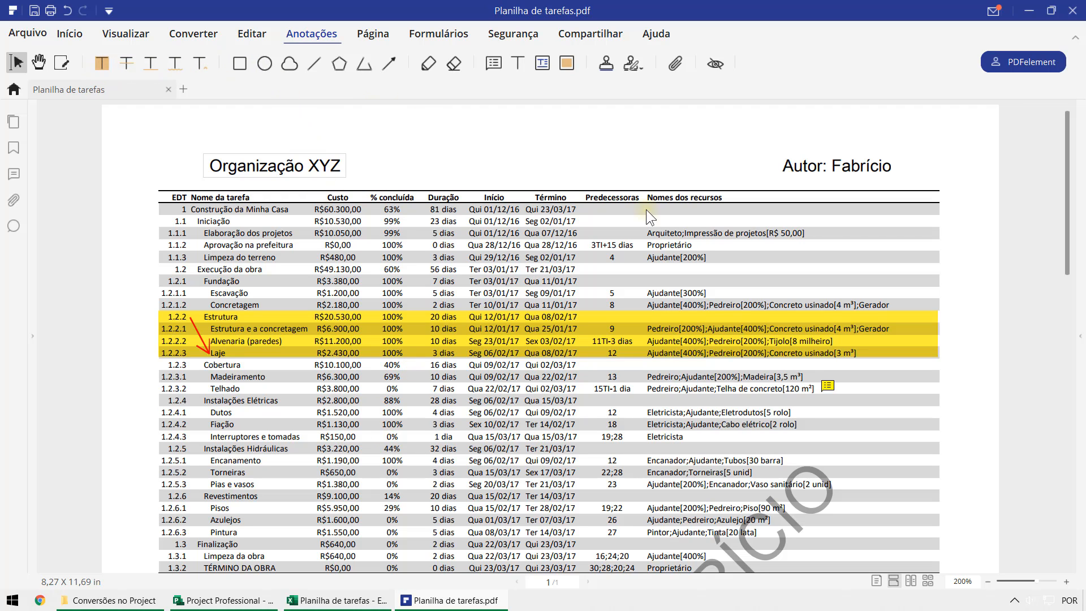
left_click(986, 582)
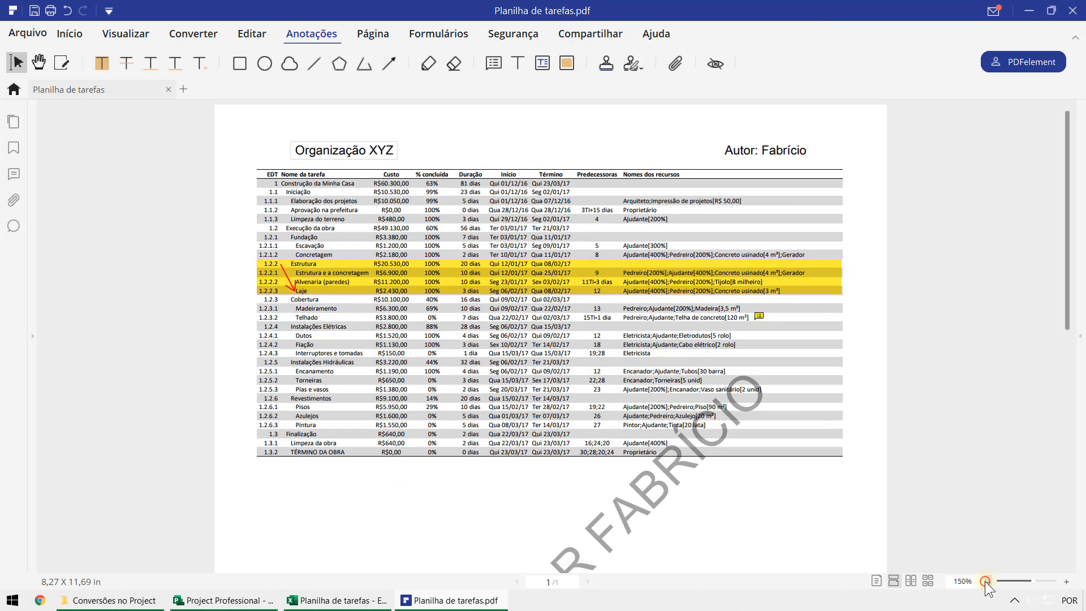
left_click(986, 582)
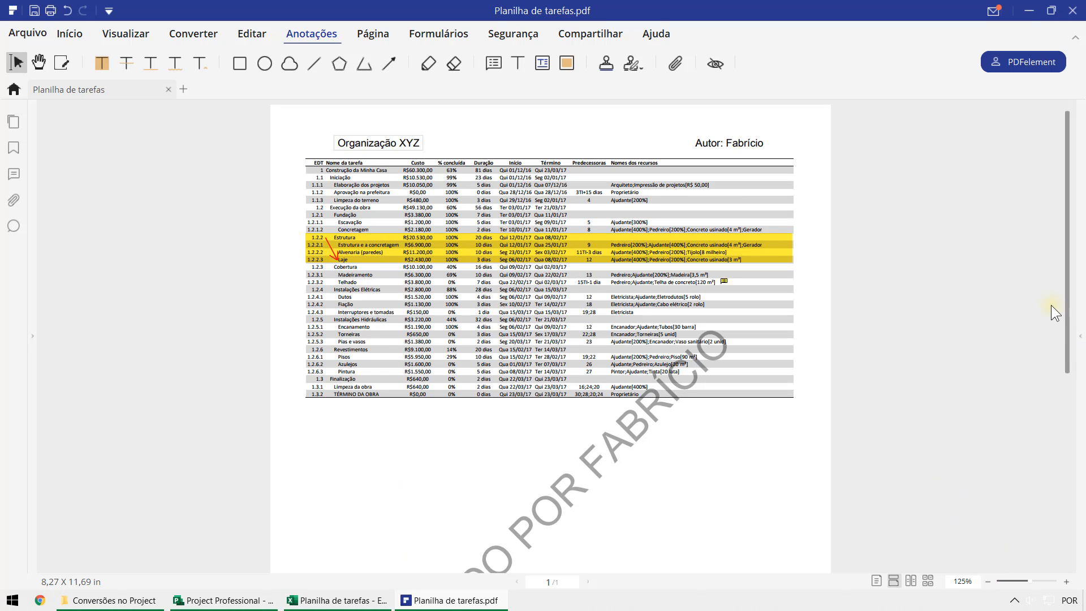
left_click(34, 11)
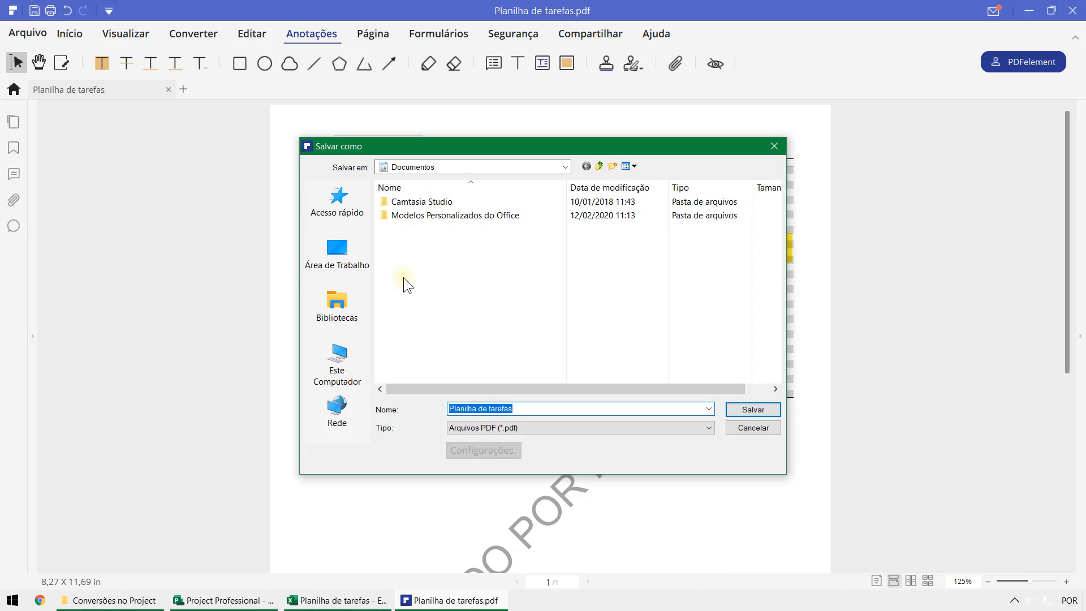
left_click(338, 275)
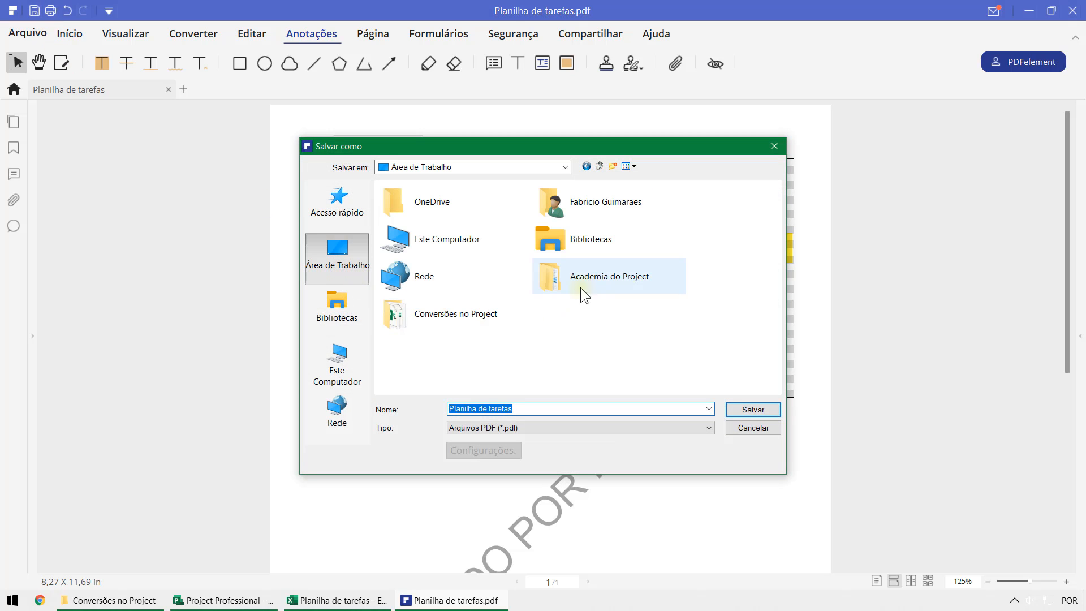
double_click(498, 307)
left_click(534, 412)
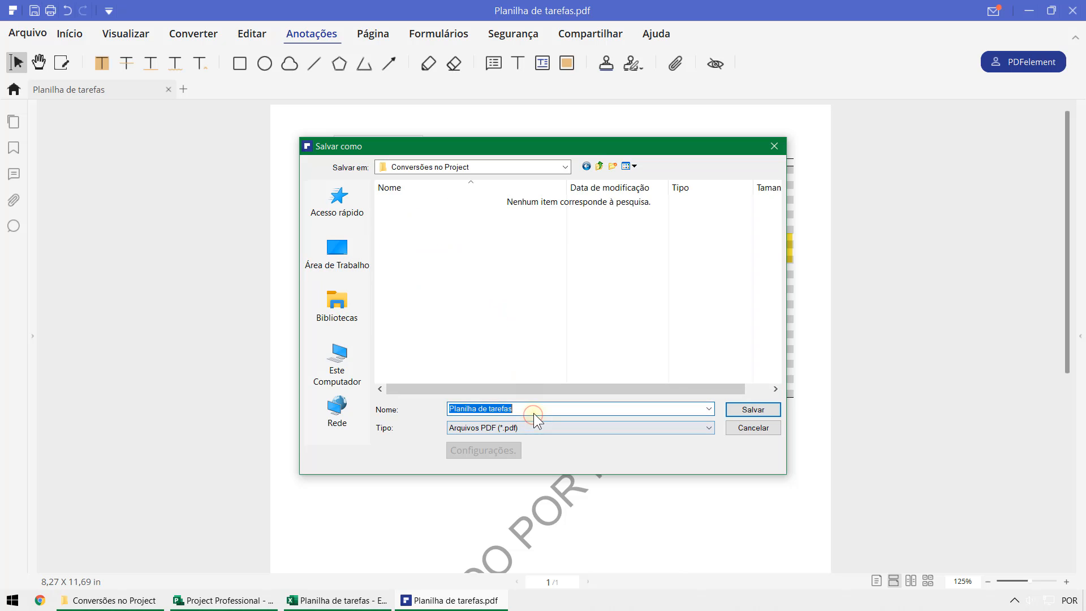
left_click(539, 409)
type("PDF")
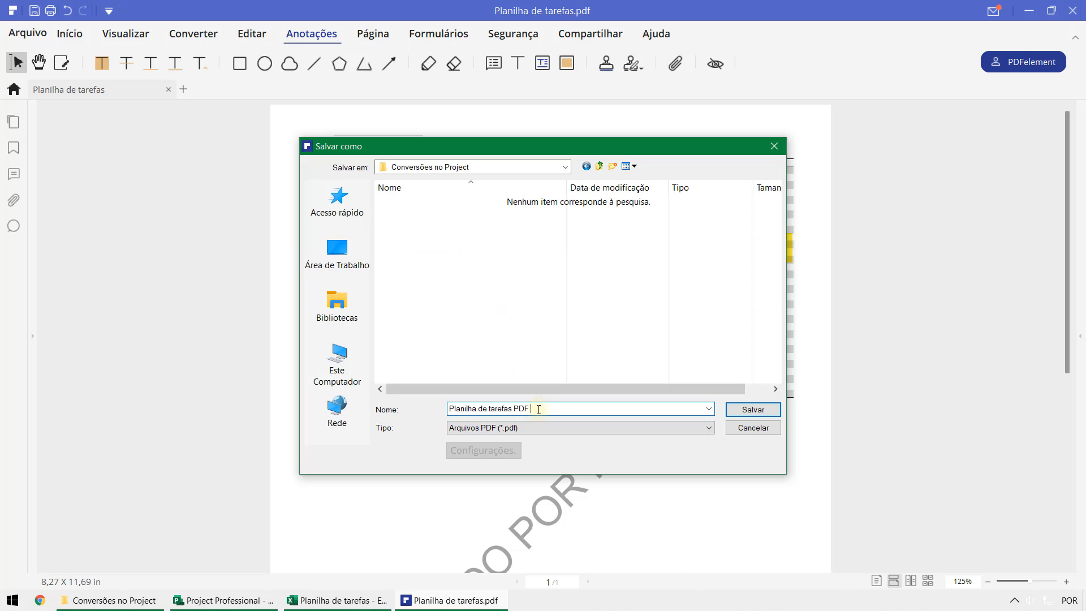
type(" Editado")
left_click(755, 410)
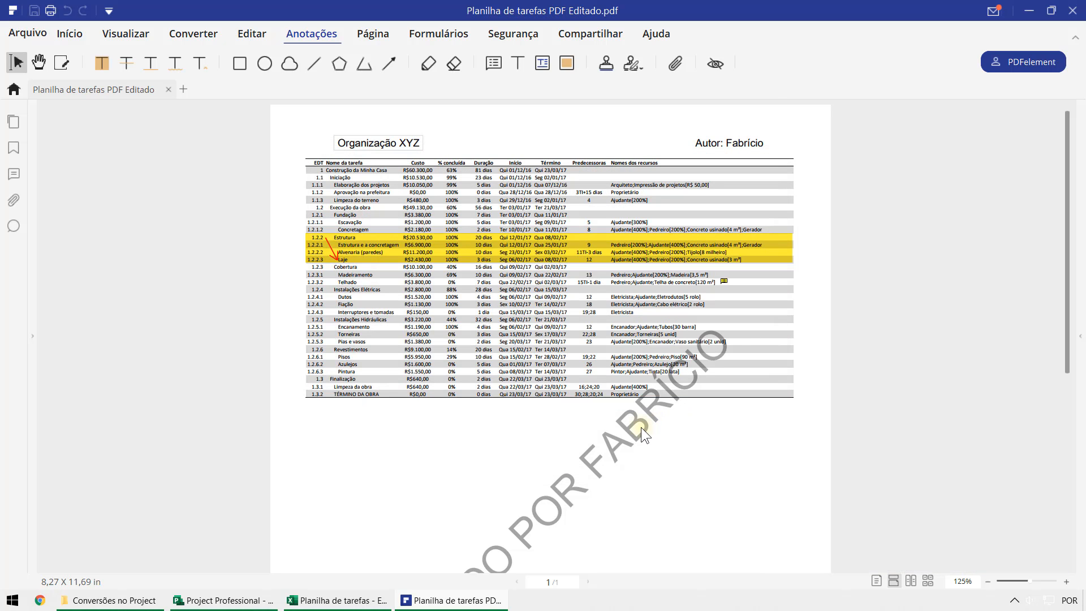
Review the saved page down to its footer, close it and open the original Planilha de tarefas.pdf.
scroll(593, 424, "down", 5)
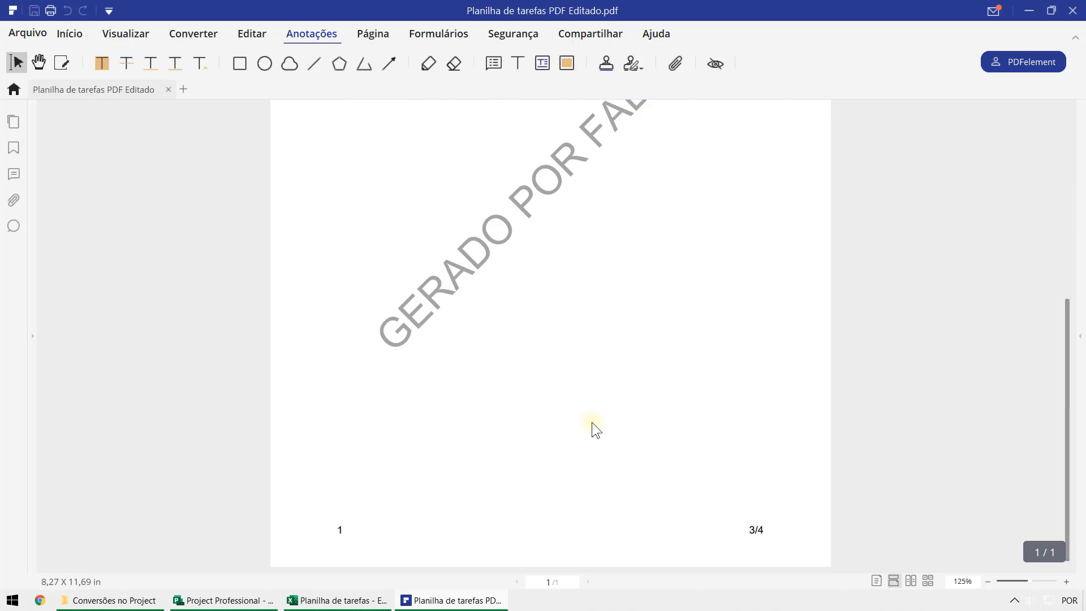
scroll(593, 426, "up", 5)
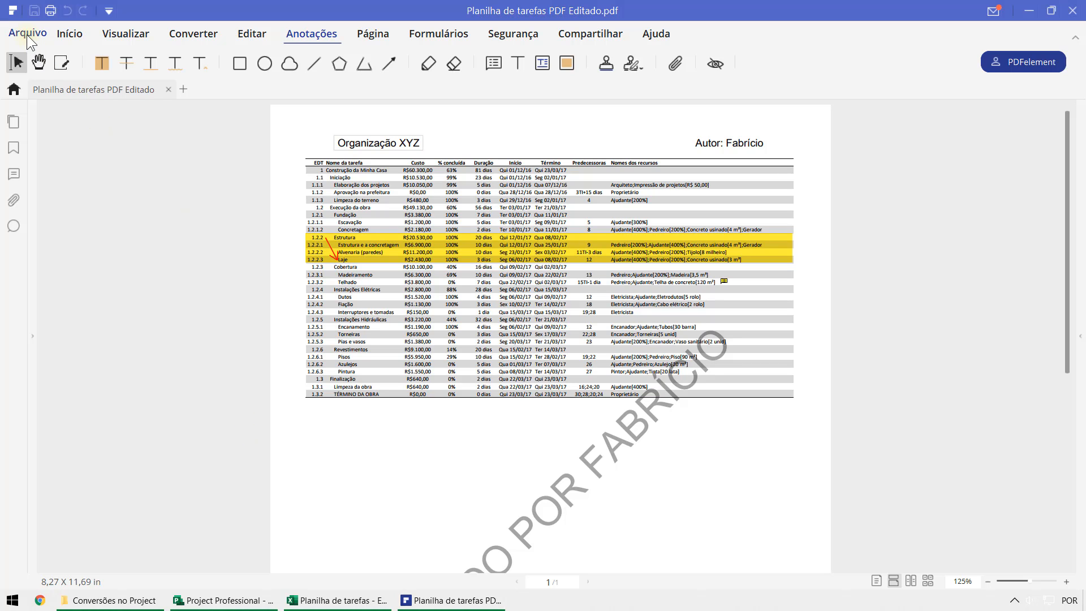
key("alt+F4")
left_click(372, 276)
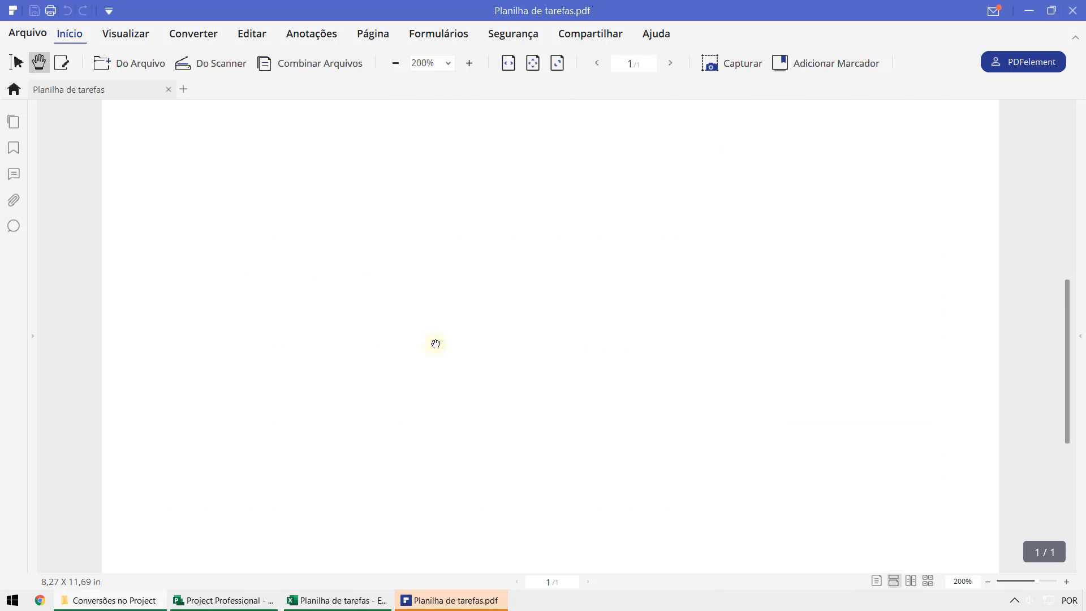
scroll(436, 344, "up", 5)
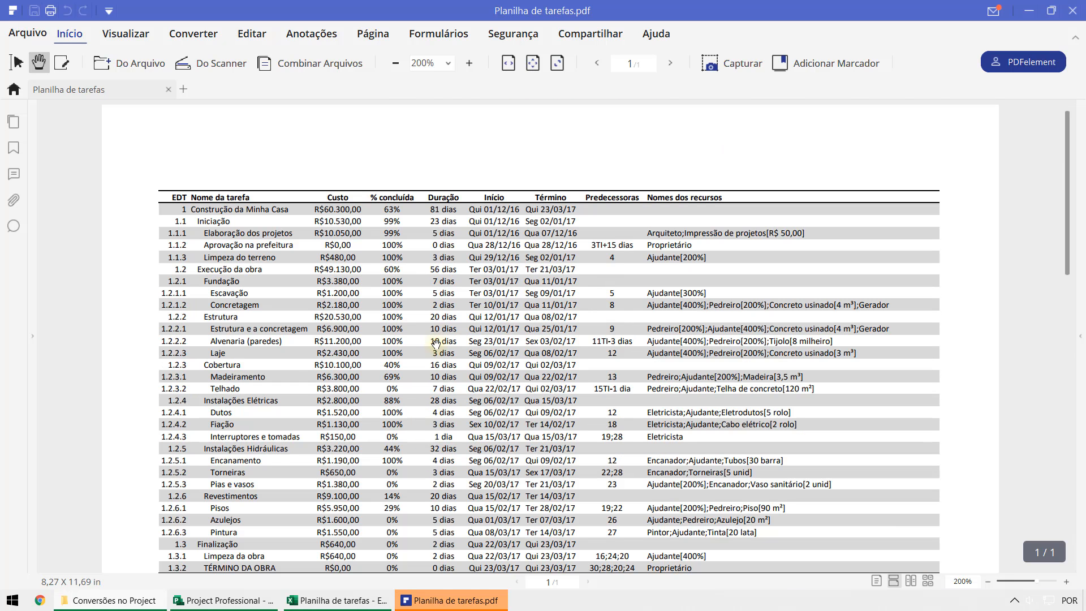
Convert the PDF to an Excel file named "Planilha de tarefas CONVERSÃO" in the Conversões no Project folder.
left_click(202, 37)
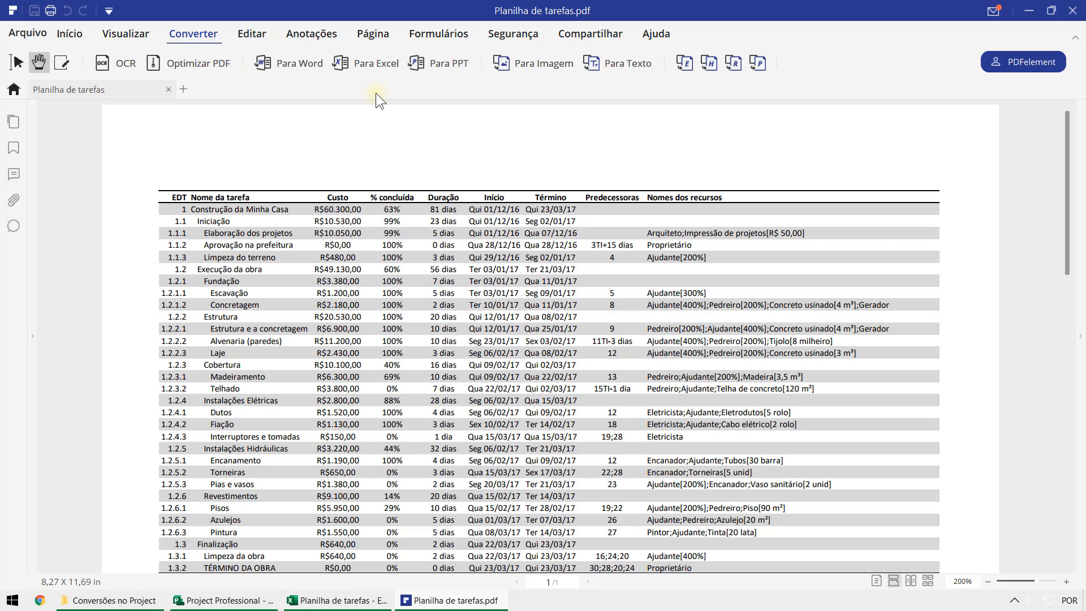
left_click(372, 63)
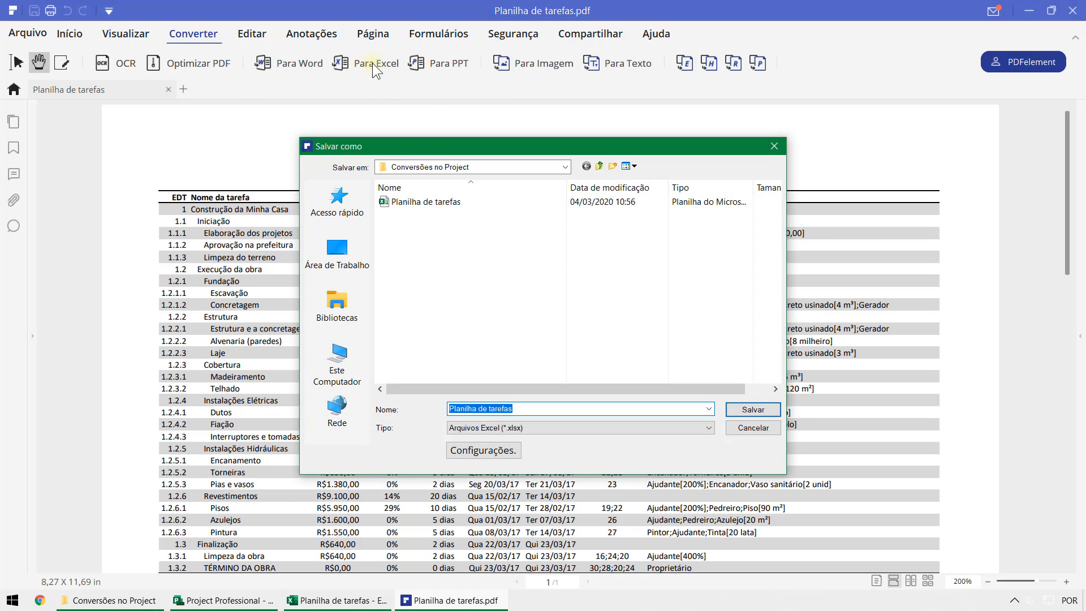
left_click(532, 408)
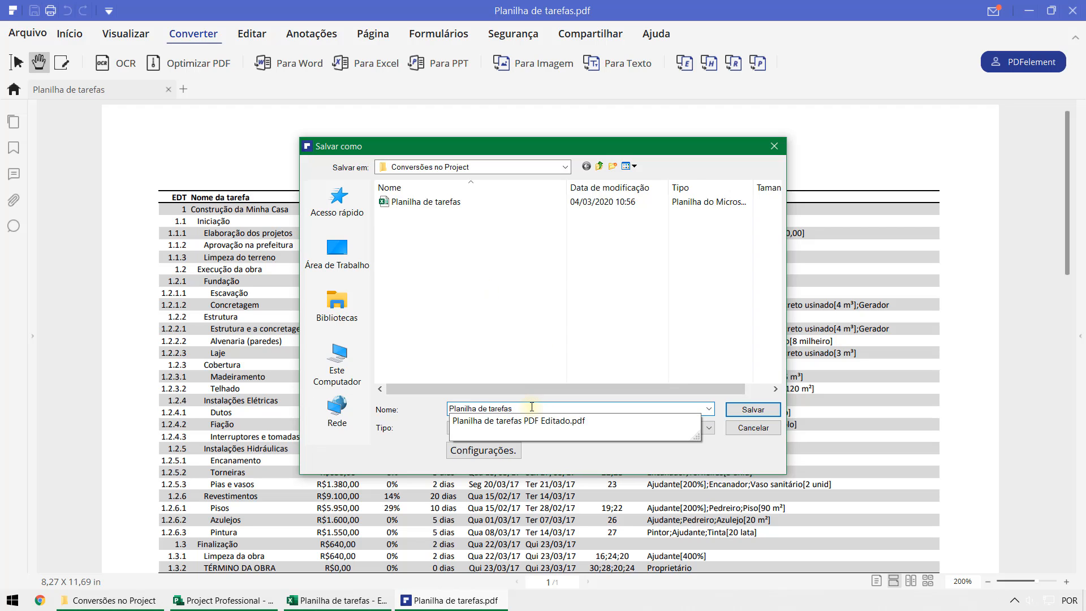
type("CON")
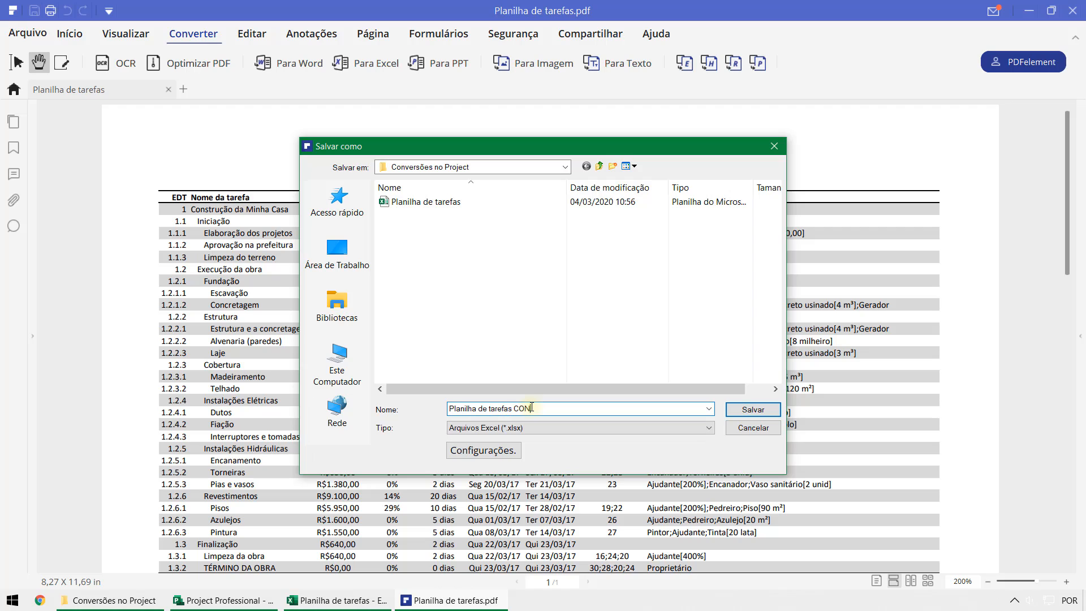
type("VERSÃO")
key("Tab")
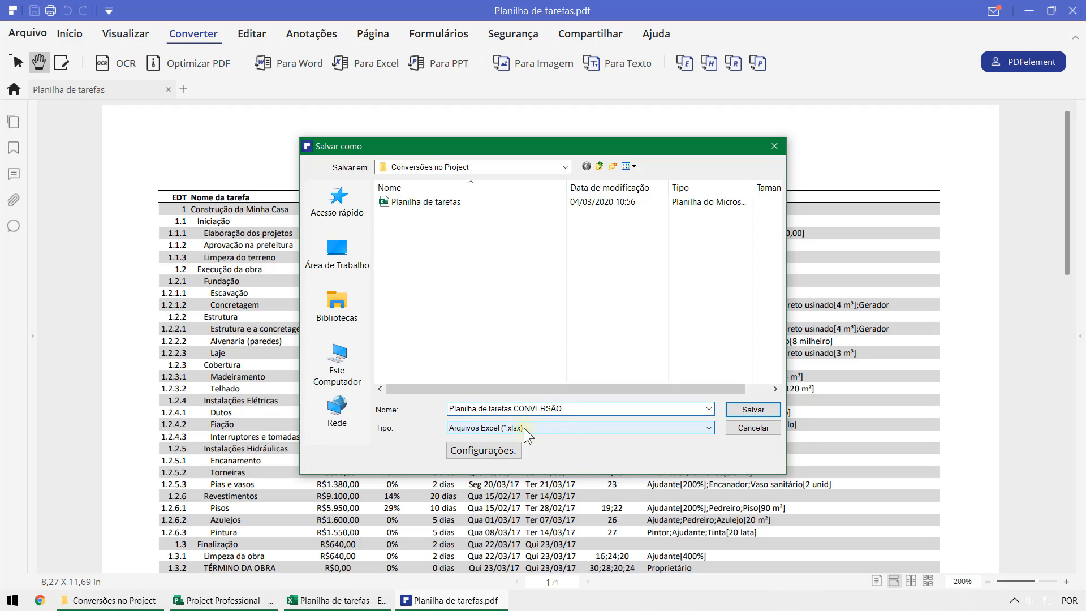
left_click(746, 411)
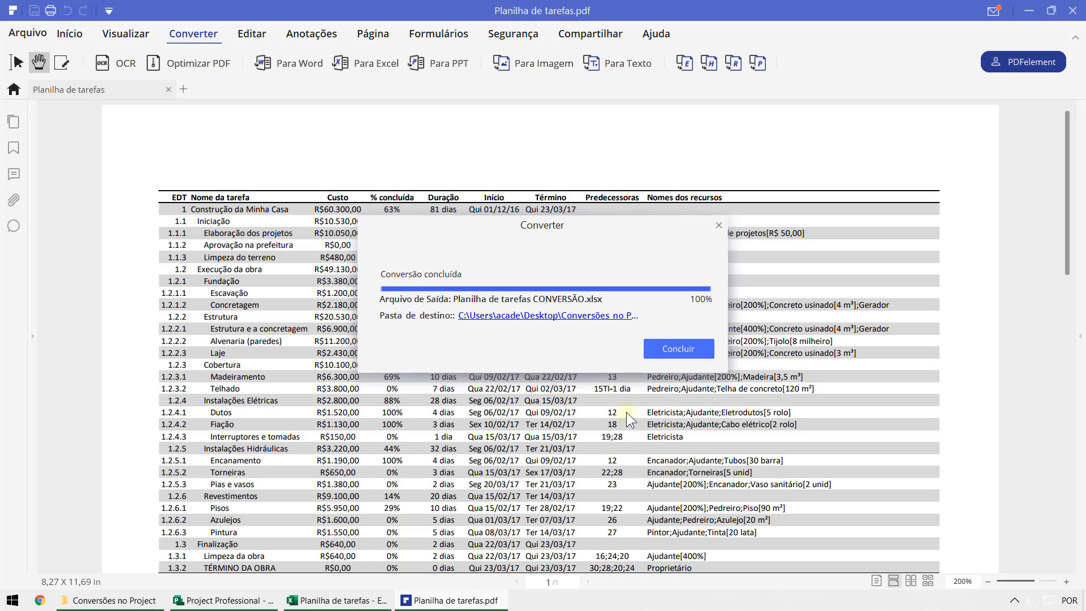
left_click(684, 350)
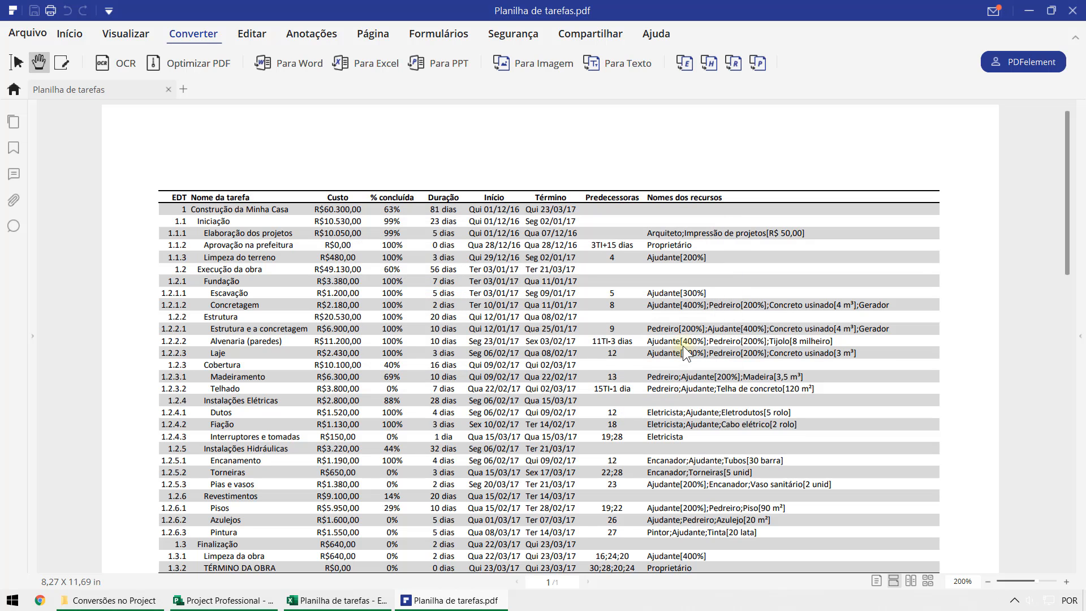
Open the Planilha de tarefas CONVERSÃO workbook from the Conversões no Project folder in Excel and enlarge the view to 115%.
left_click(150, 601)
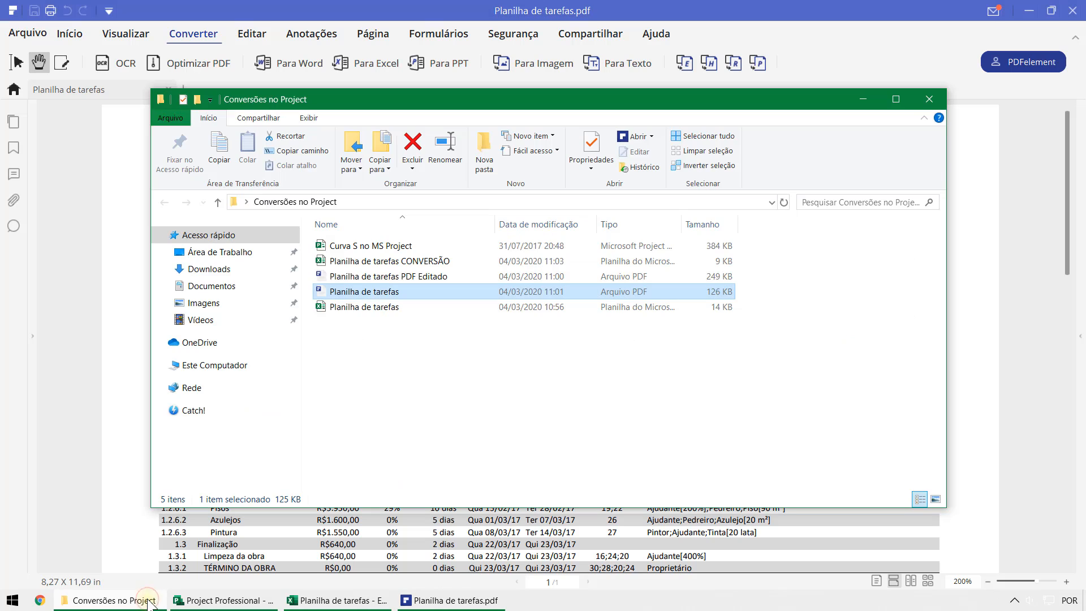
left_click(380, 264)
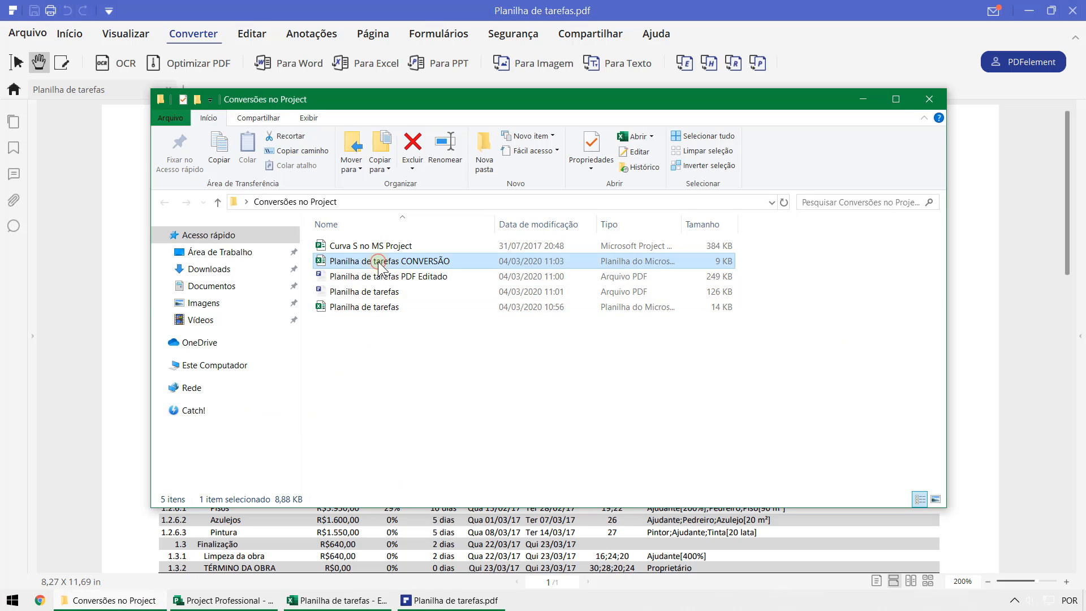
double_click(379, 264)
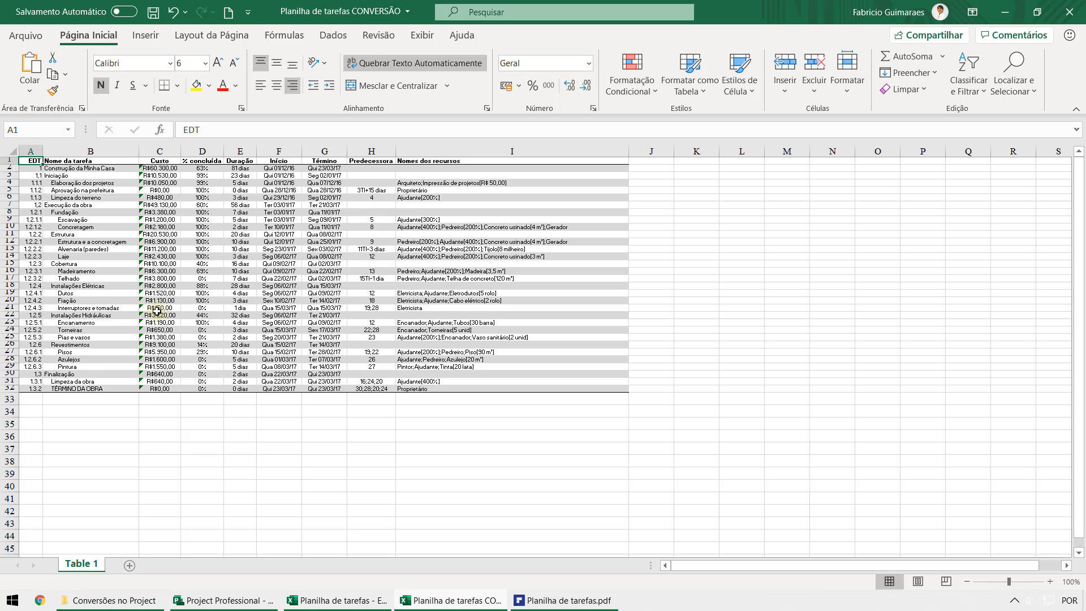
scroll(112, 300, "up", 3)
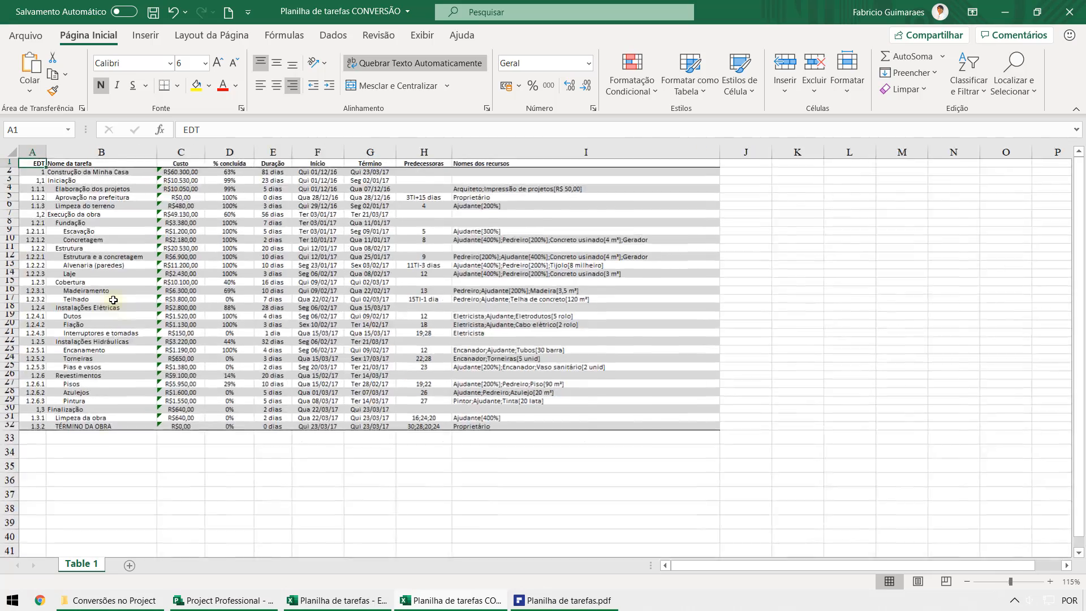
Enlarge the converted sheet to 160% and check the task name and predecessor cells, including the predecessor of Telhado.
scroll(113, 300, "up", 2)
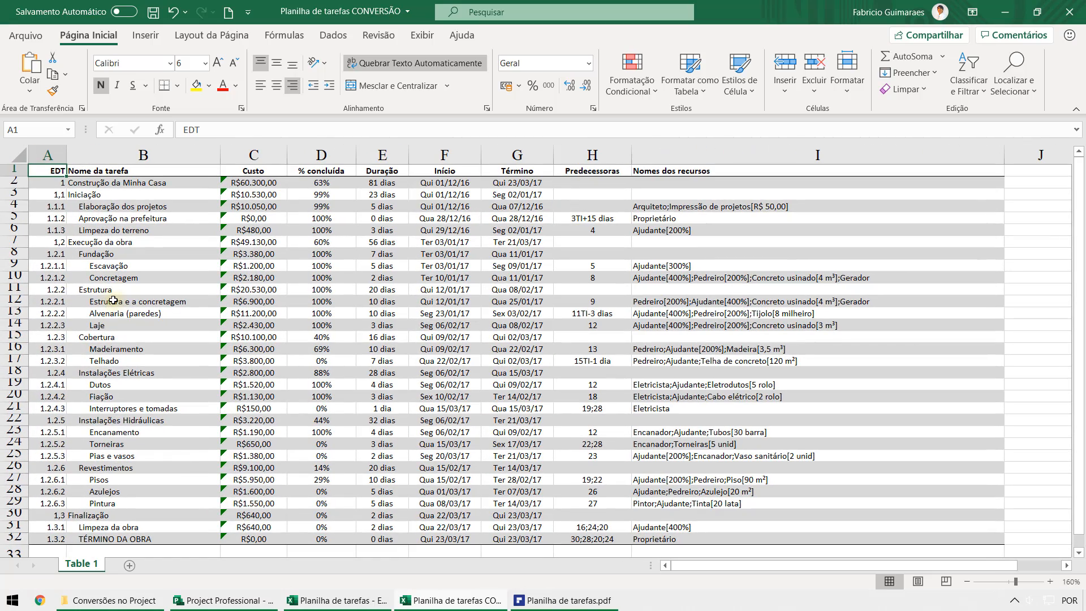
left_click(113, 300)
left_click(138, 230)
left_click(142, 182)
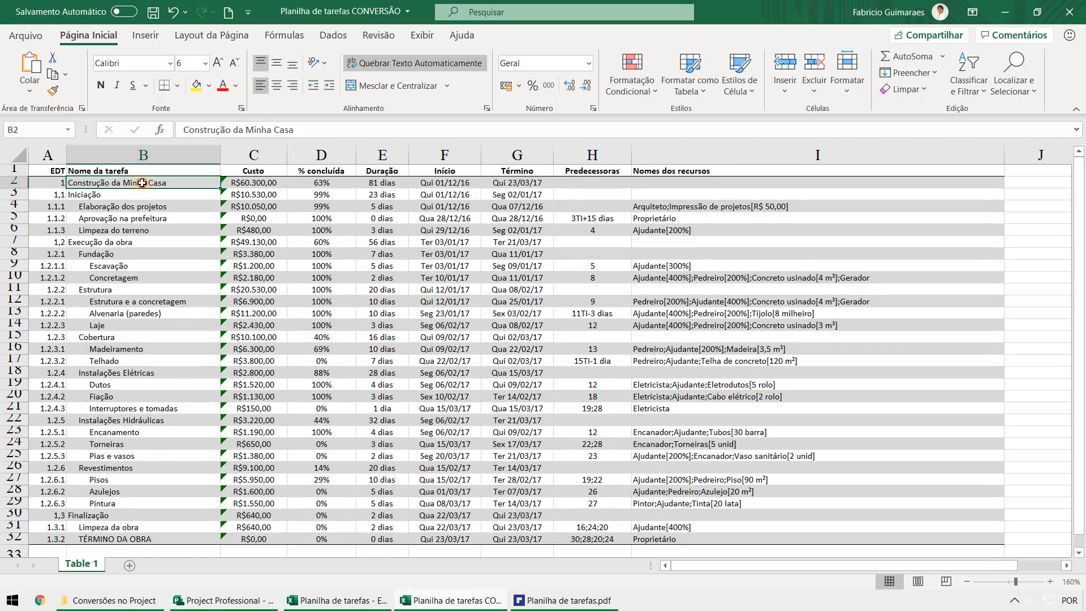
left_click(595, 358)
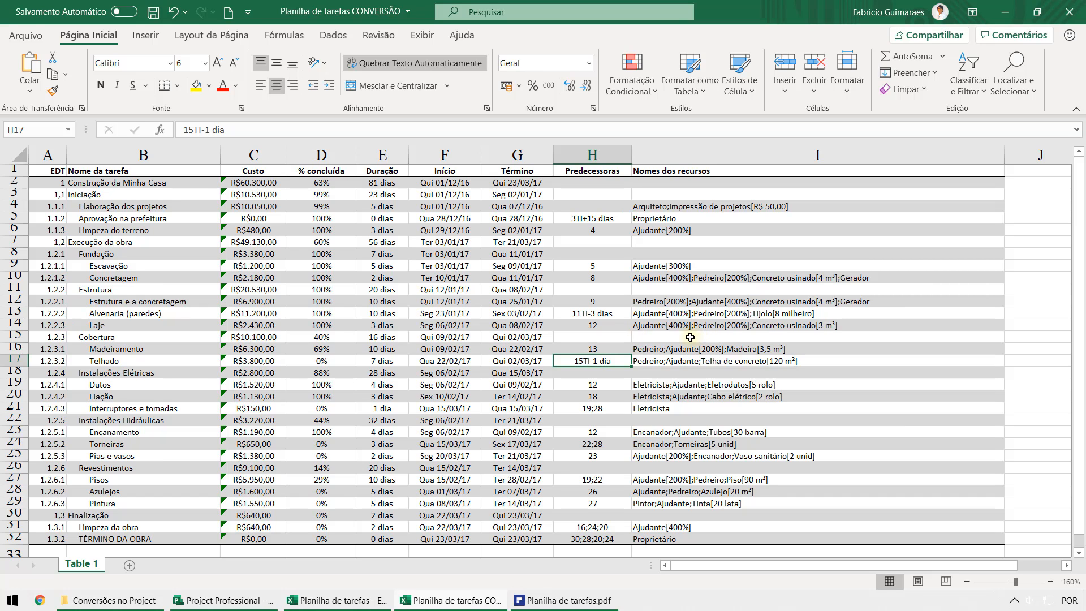
Switch to Planilha de tarefas.pdf in PDFelement and review the whole original table for comparison with the converted workbook.
left_click(567, 598)
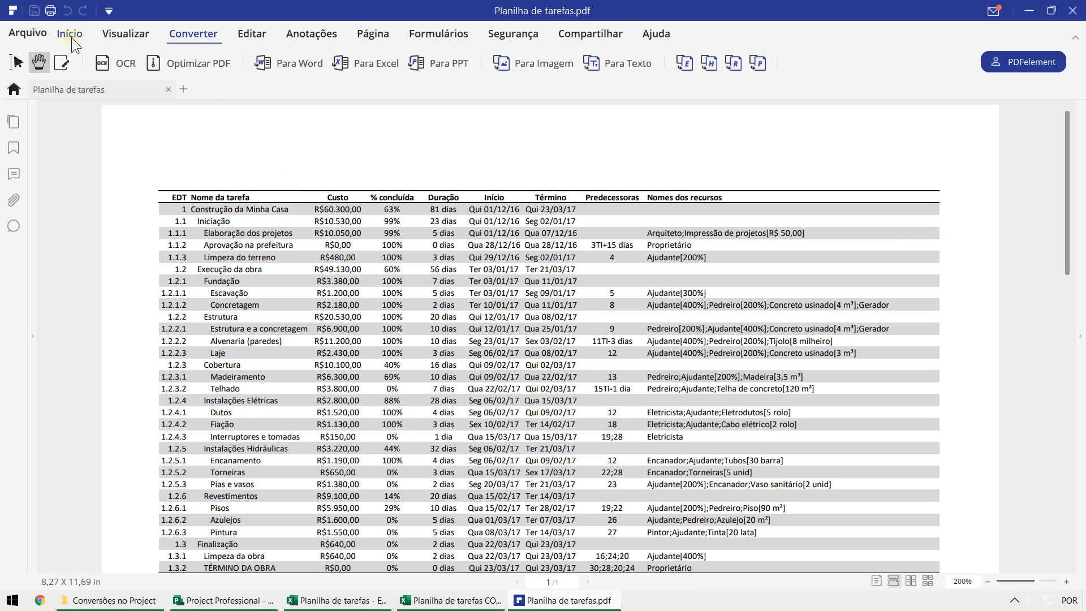
scroll(351, 232, "down", 6)
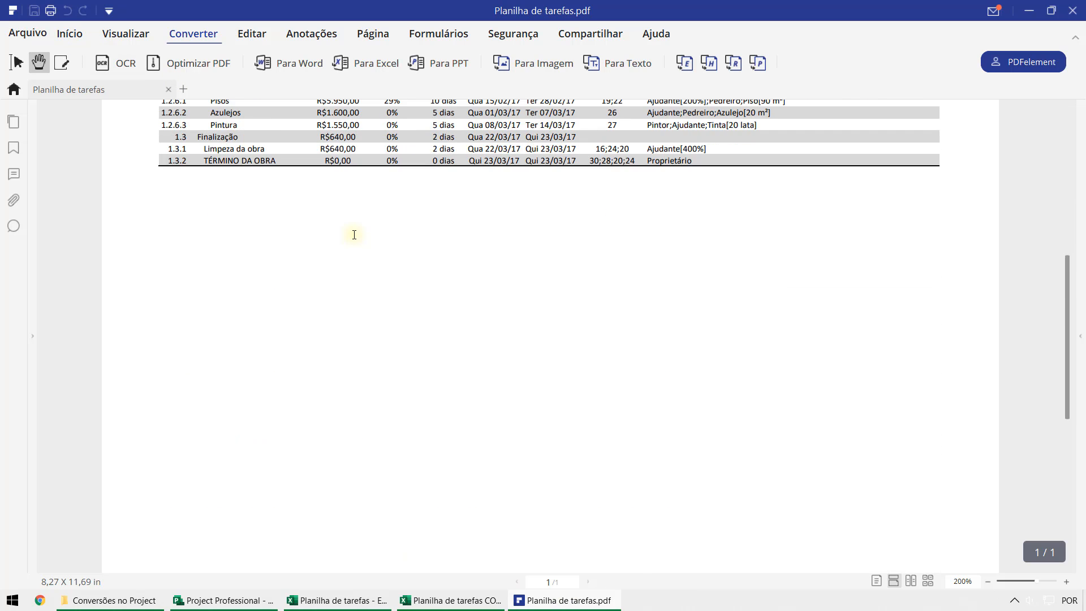
scroll(201, 145, "up", 6)
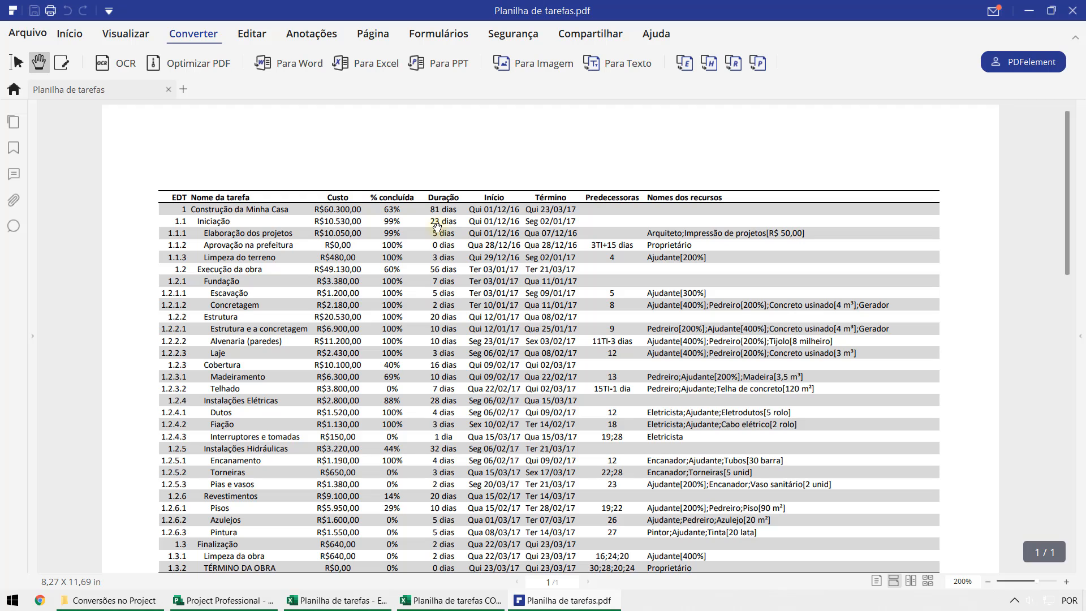